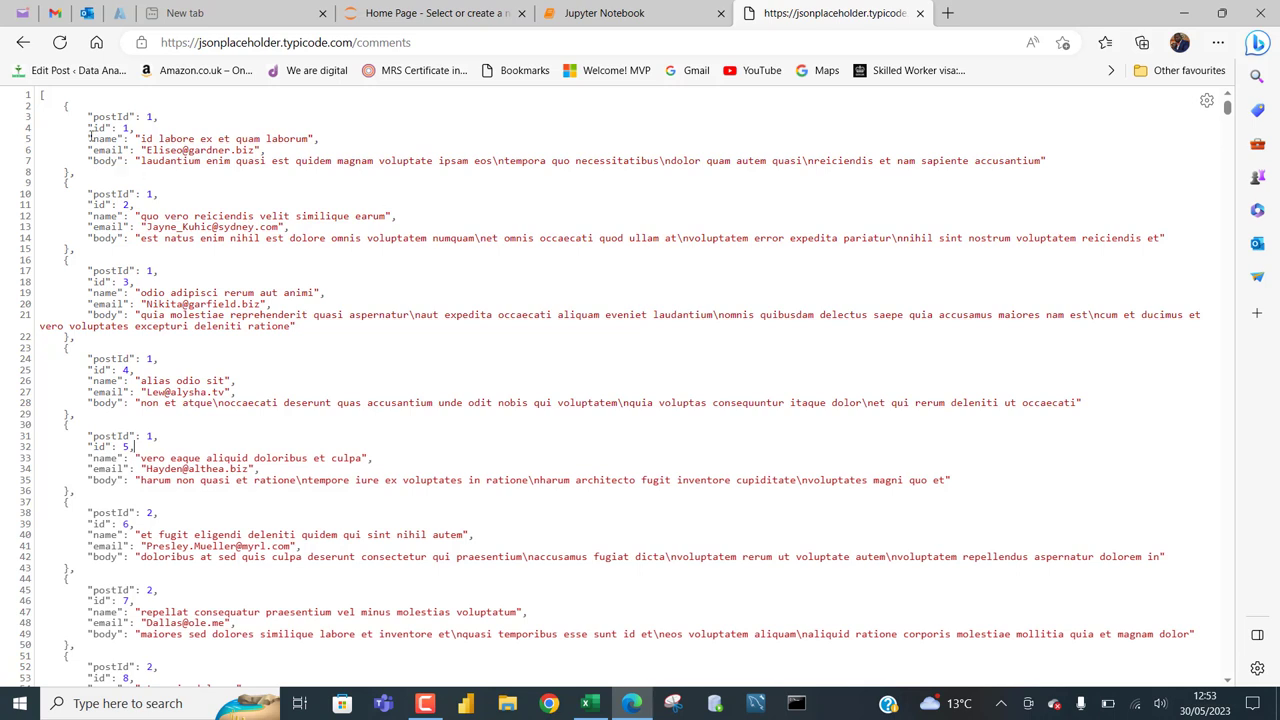
Examine the structure of the JSON comments, from a whole record to the name key and its value
{"action": "left_click_drag", "start_coordinate": [64, 104], "coordinate": [68, 629]}
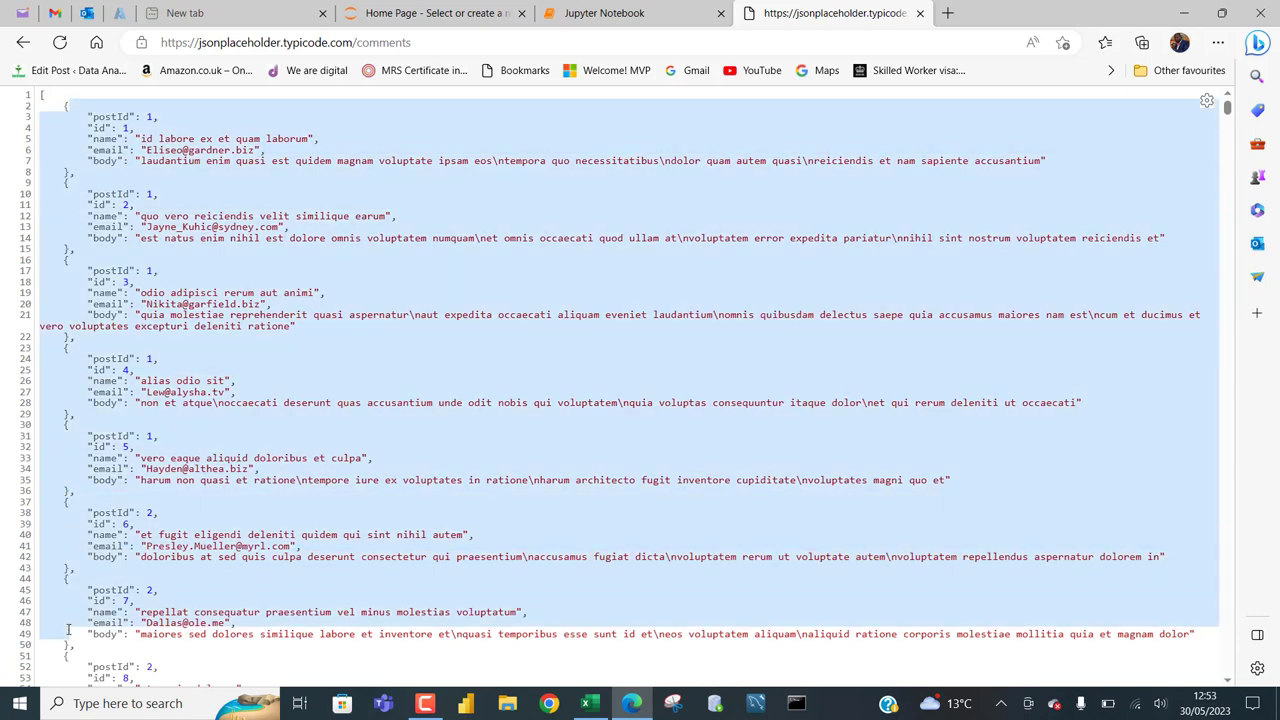
{"action": "left_click", "coordinate": [219, 190]}
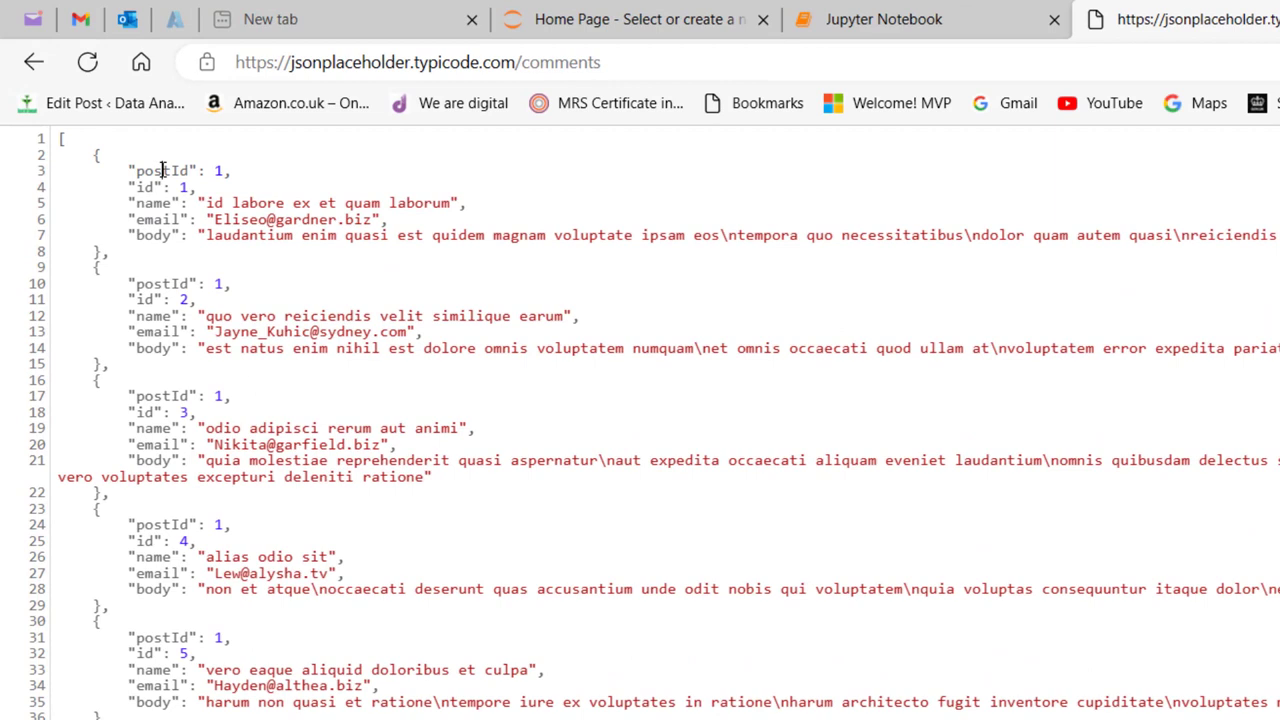
{"action": "left_click", "coordinate": [163, 170]}
{"action": "left_click_drag", "start_coordinate": [140, 202], "coordinate": [155, 202]}
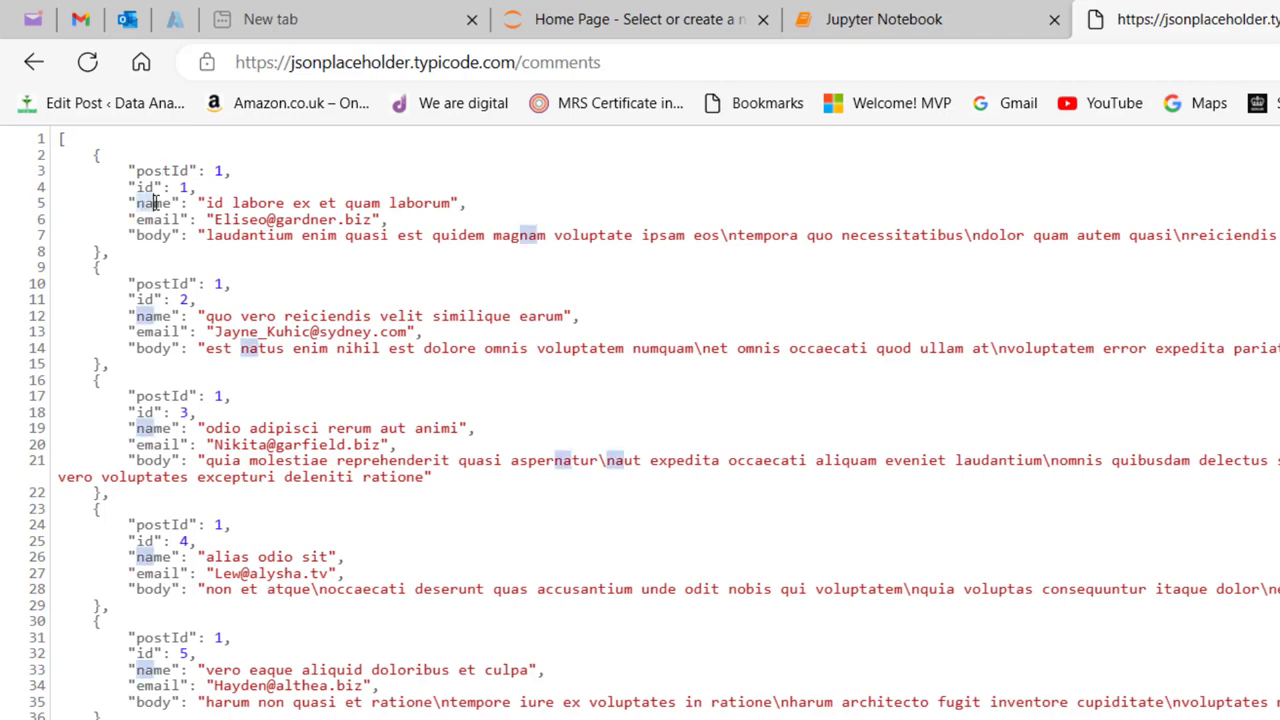
{"action": "left_click_drag", "start_coordinate": [233, 202], "coordinate": [318, 202]}
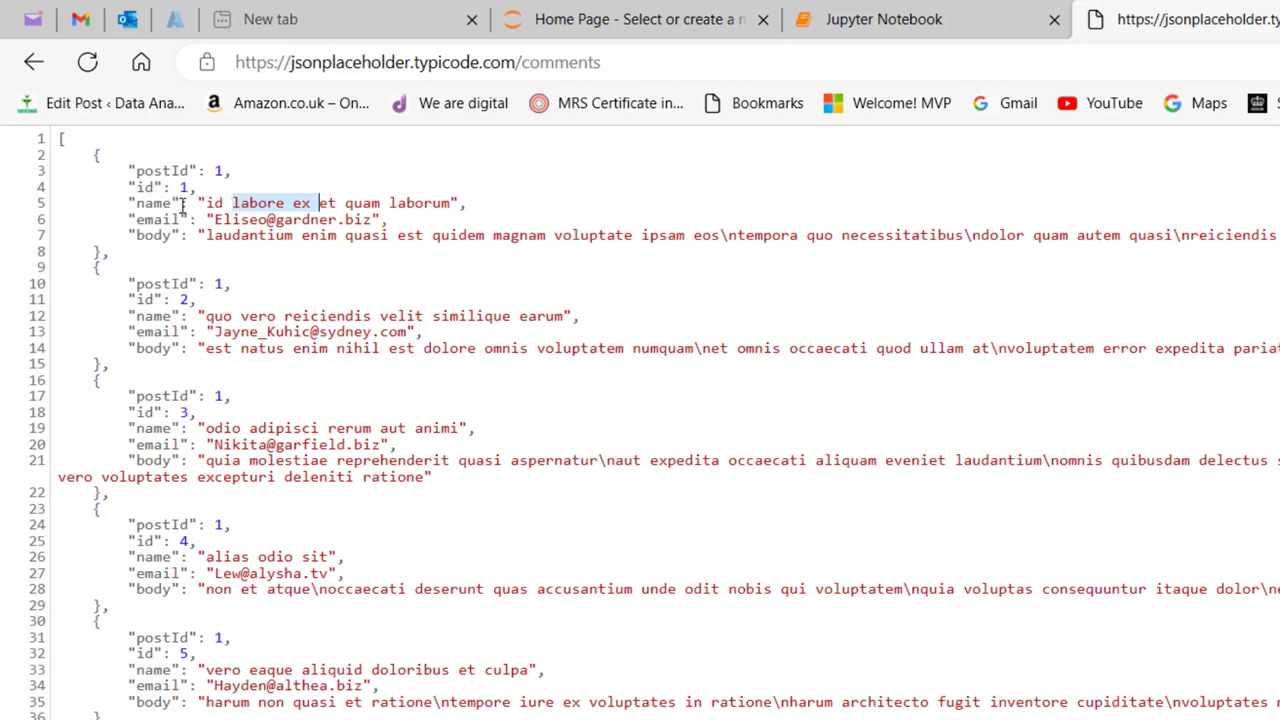
{"action": "left_click_drag", "start_coordinate": [206, 203], "coordinate": [388, 202]}
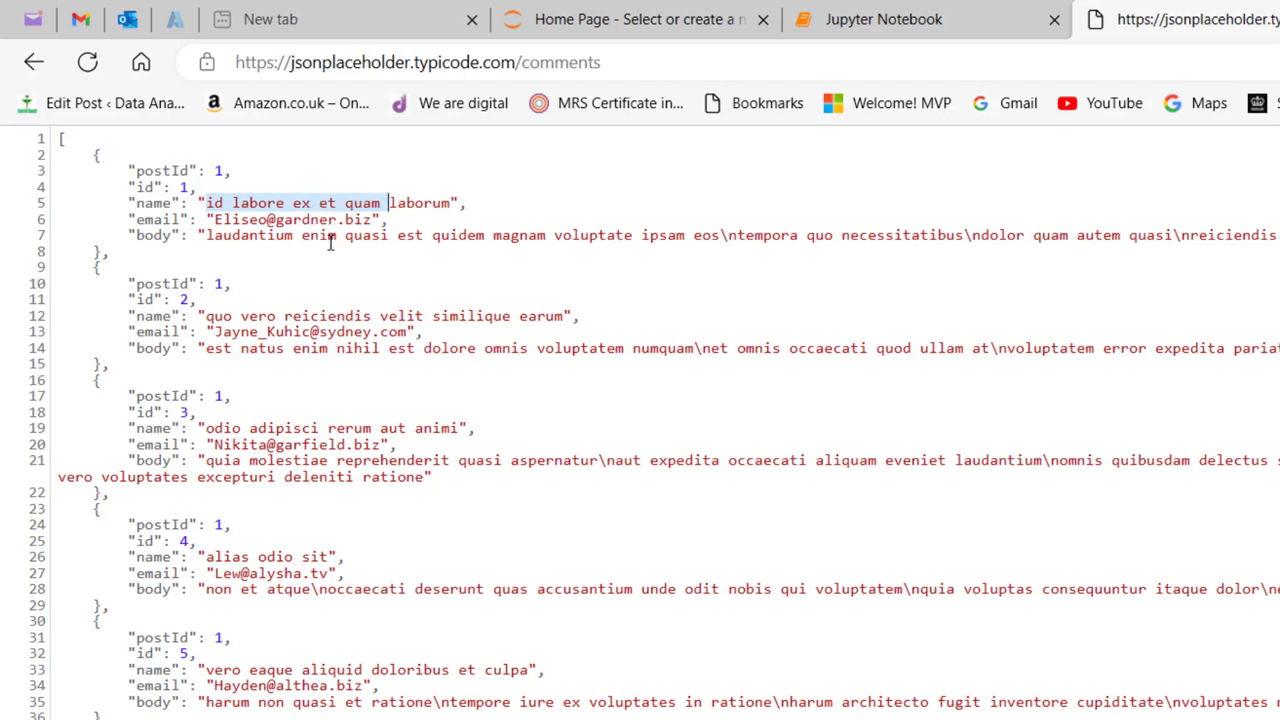
{"action": "left_click", "coordinate": [496, 311]}
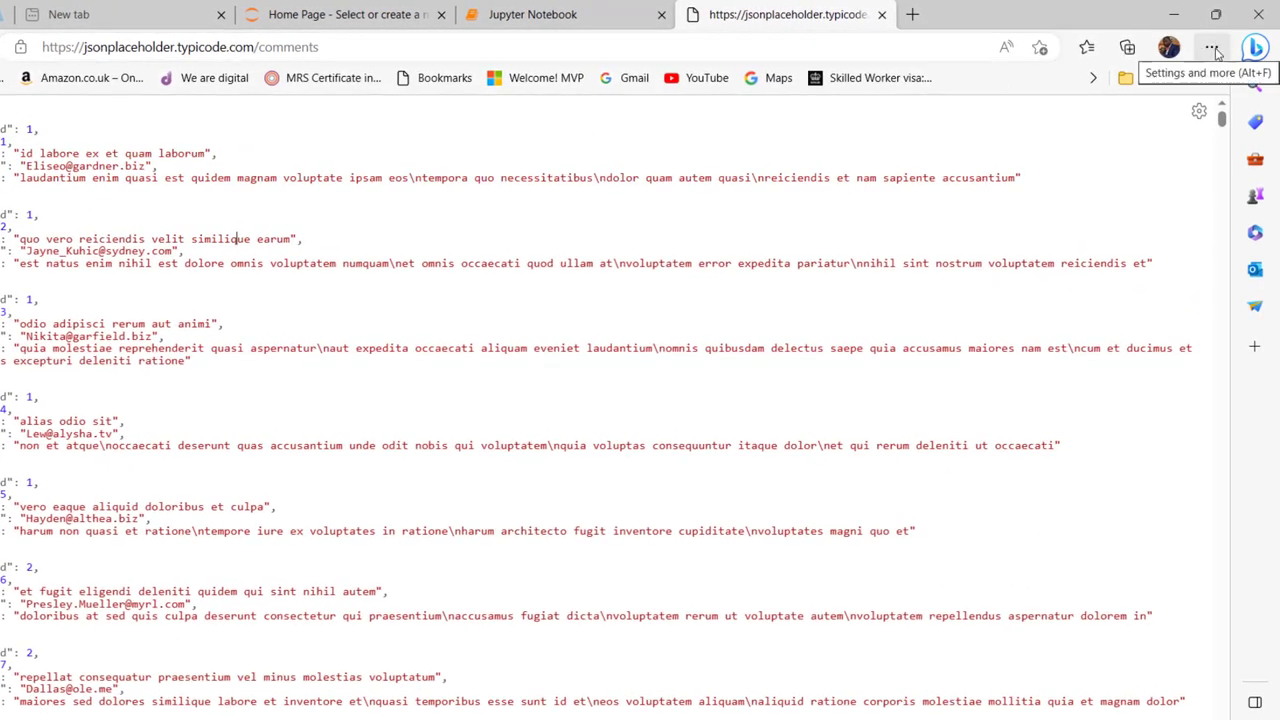
Save the comments web page as a JSON file named comments in the Pictures folder
{"action": "left_click", "coordinate": [1212, 47]}
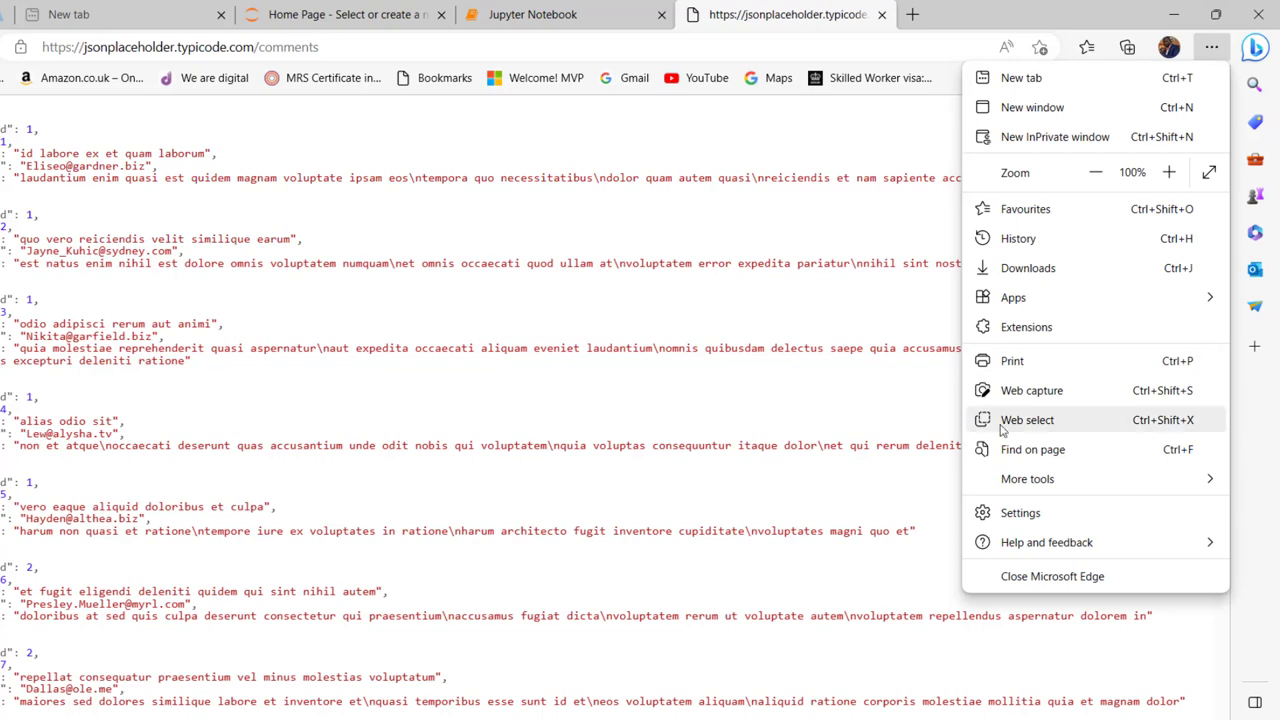
{"action": "mouse_move", "coordinate": [1038, 480]}
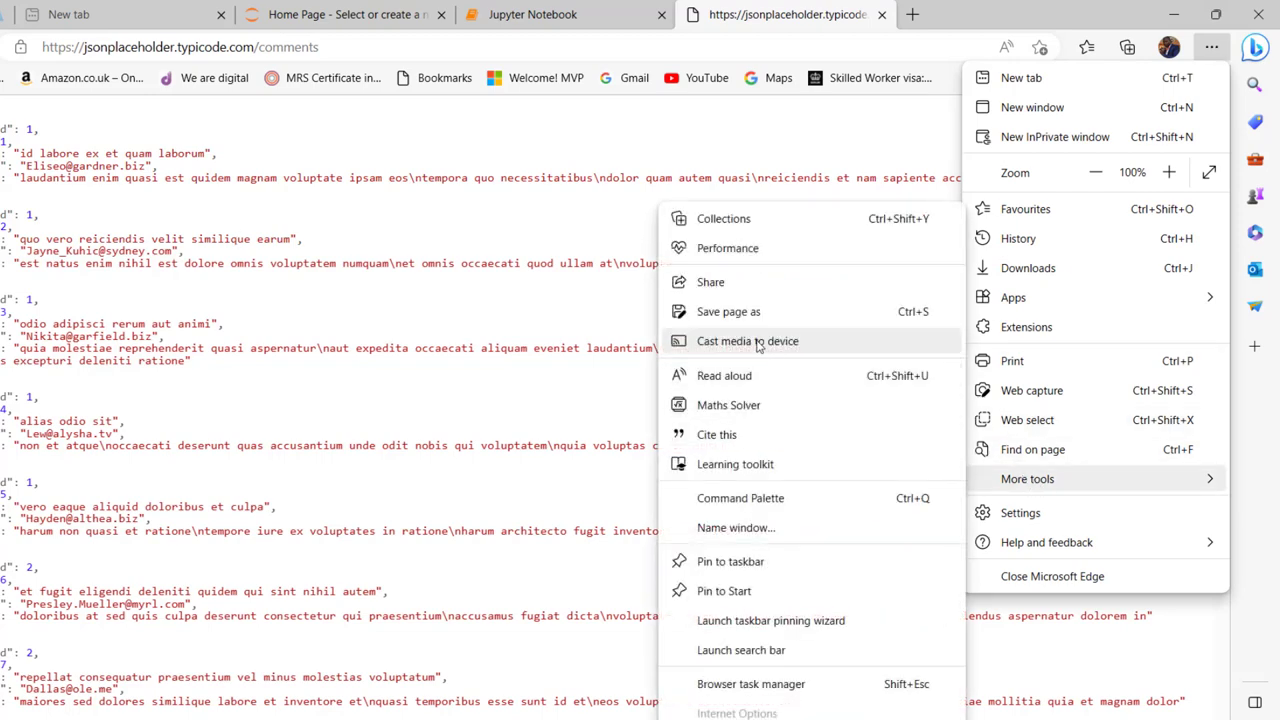
{"action": "left_click", "coordinate": [743, 313]}
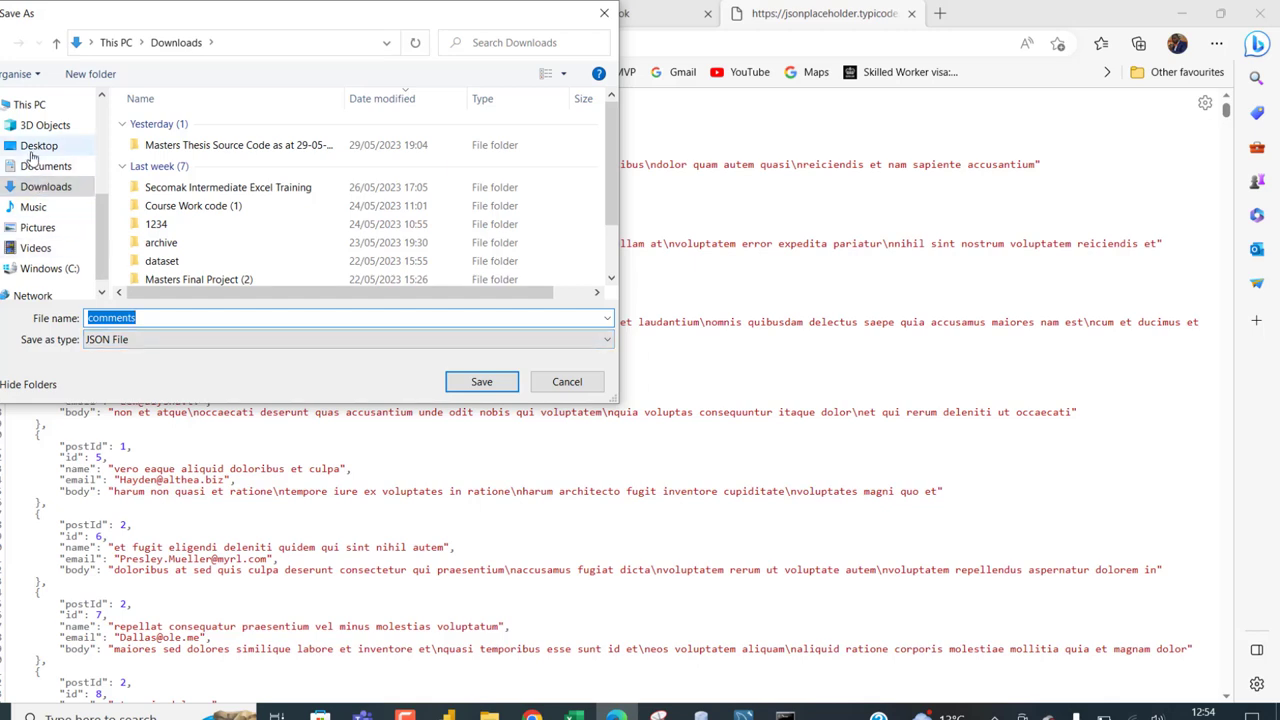
{"action": "left_click", "coordinate": [47, 228]}
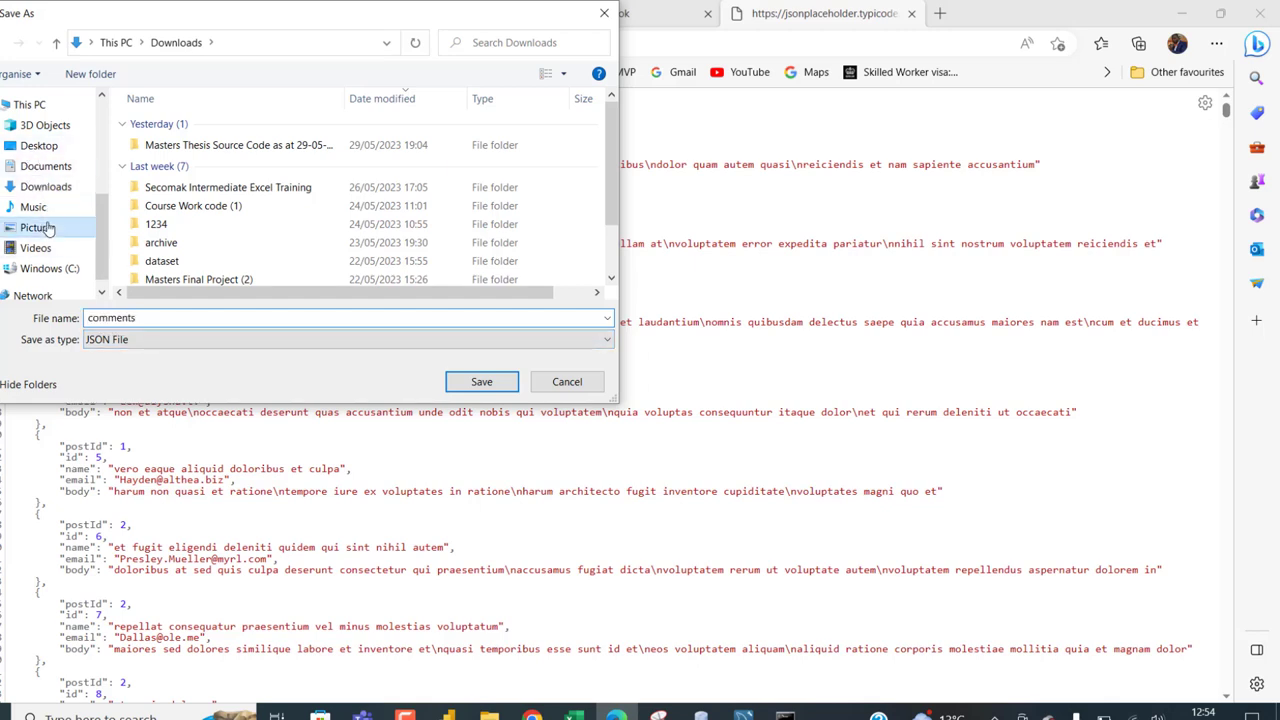
{"action": "double_click", "coordinate": [170, 318]}
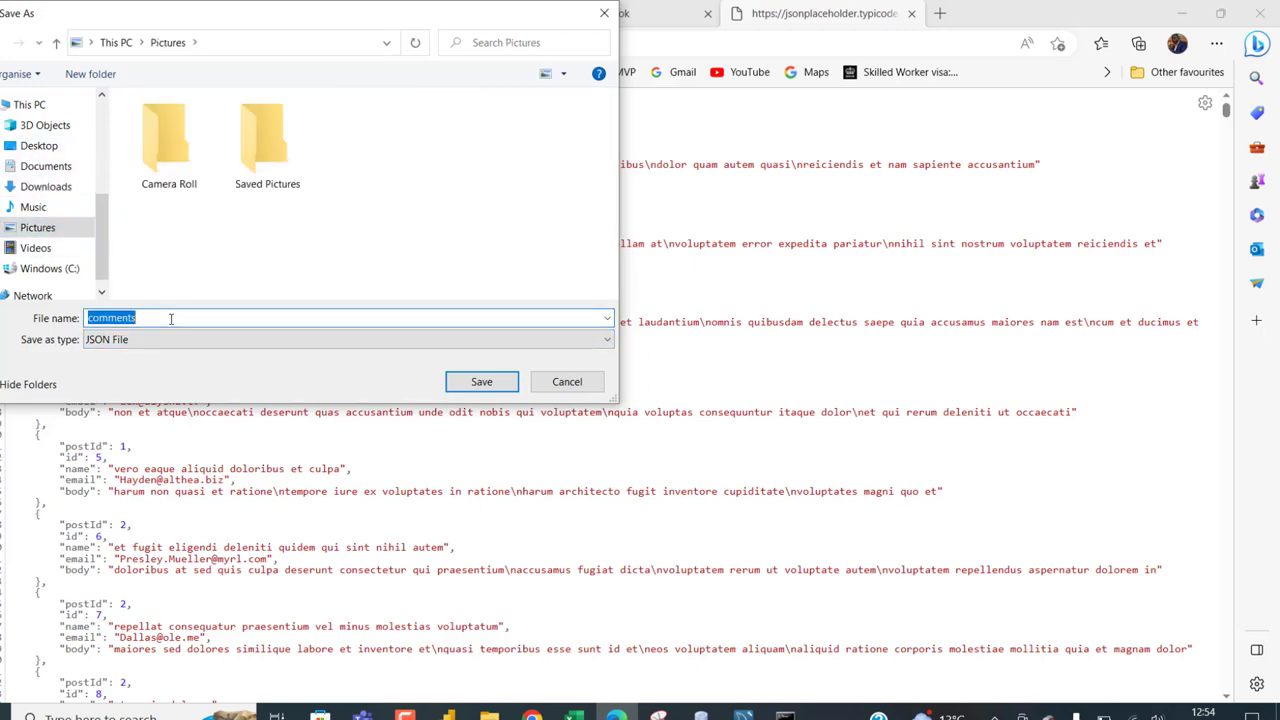
{"action": "left_click", "coordinate": [500, 382]}
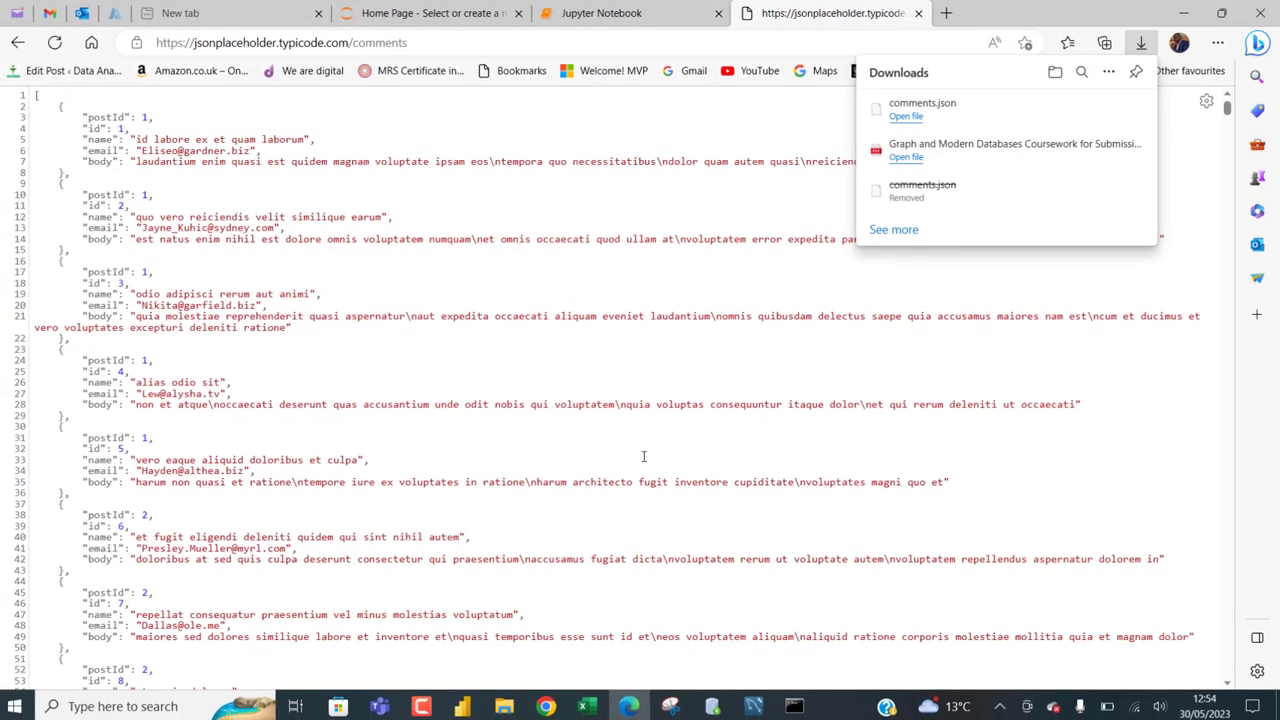
Switch to Excel, create a blank workbook and import comments.json from the Pictures folder as JSON data
{"action": "left_click", "coordinate": [590, 704]}
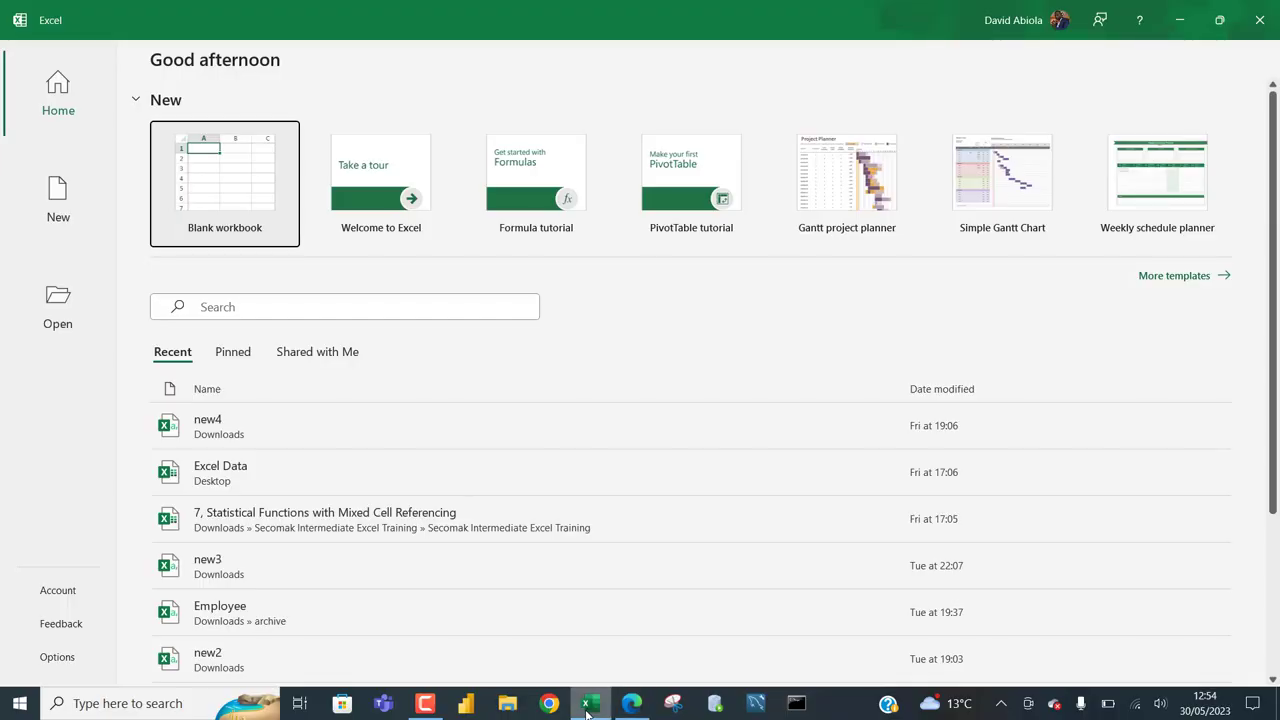
{"action": "left_click", "coordinate": [257, 208]}
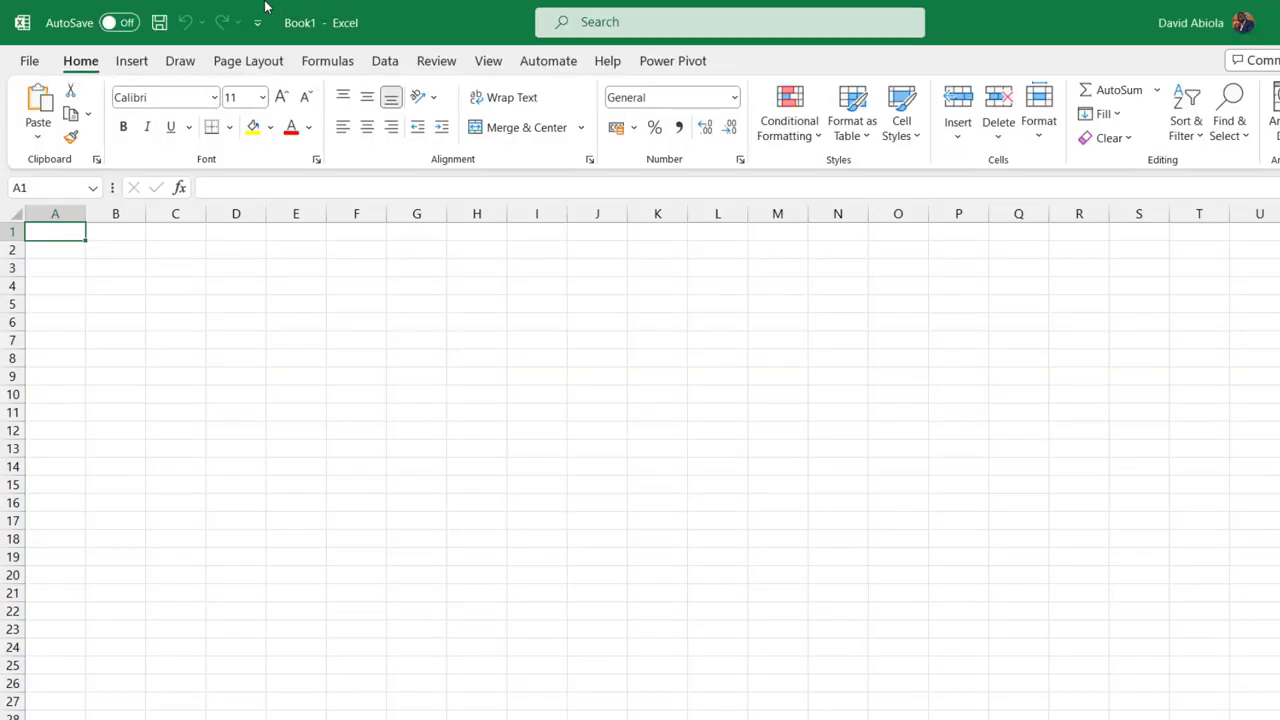
{"action": "left_click", "coordinate": [378, 61]}
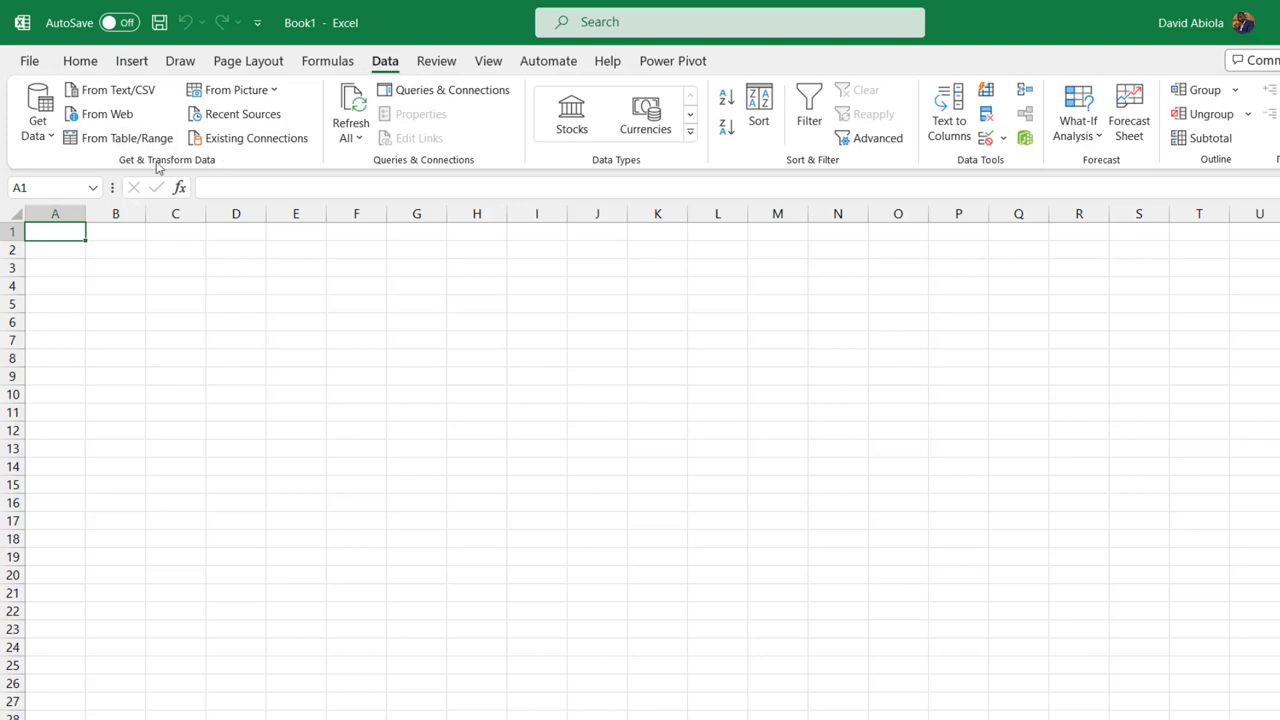
{"action": "left_click", "coordinate": [40, 127]}
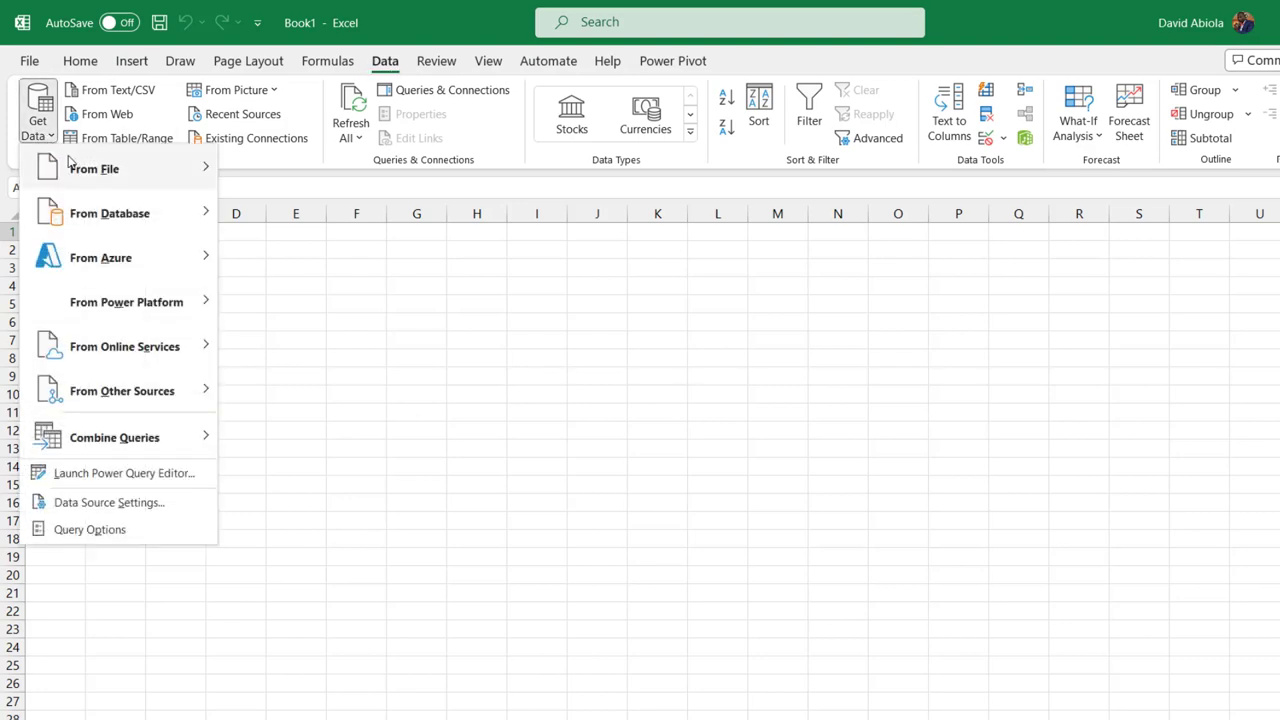
{"action": "mouse_move", "coordinate": [88, 172]}
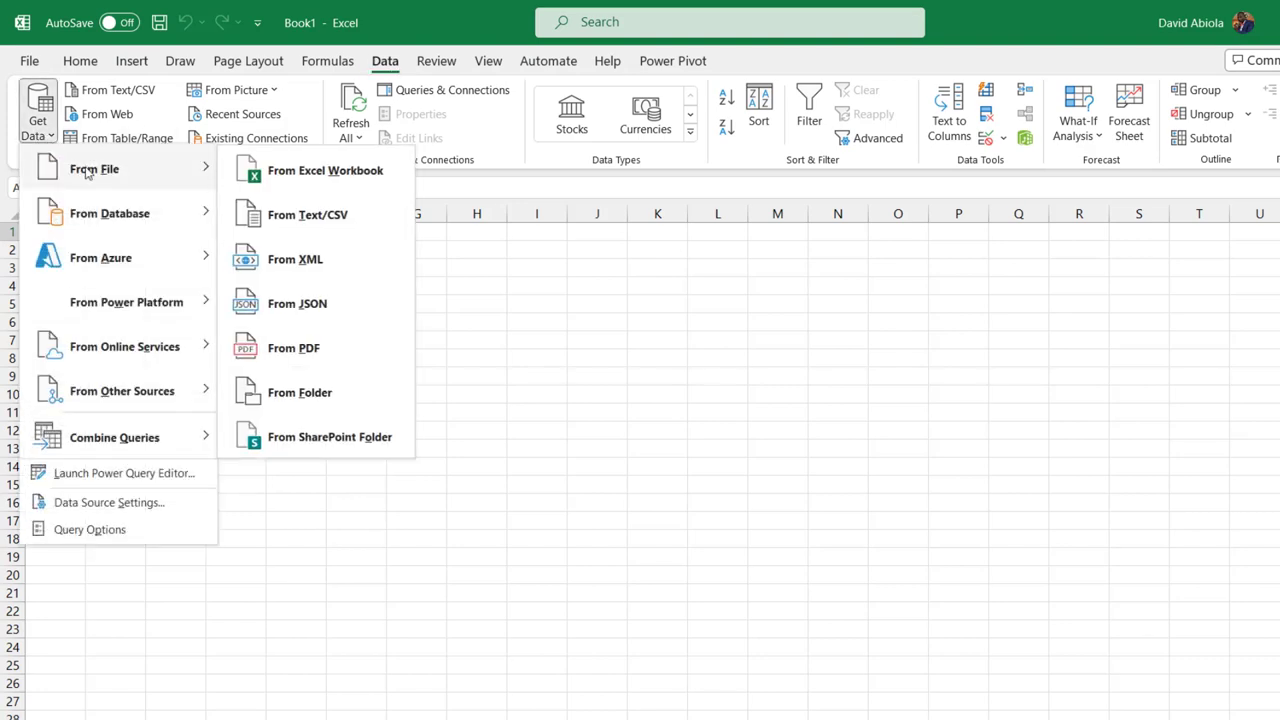
{"action": "left_click", "coordinate": [321, 317]}
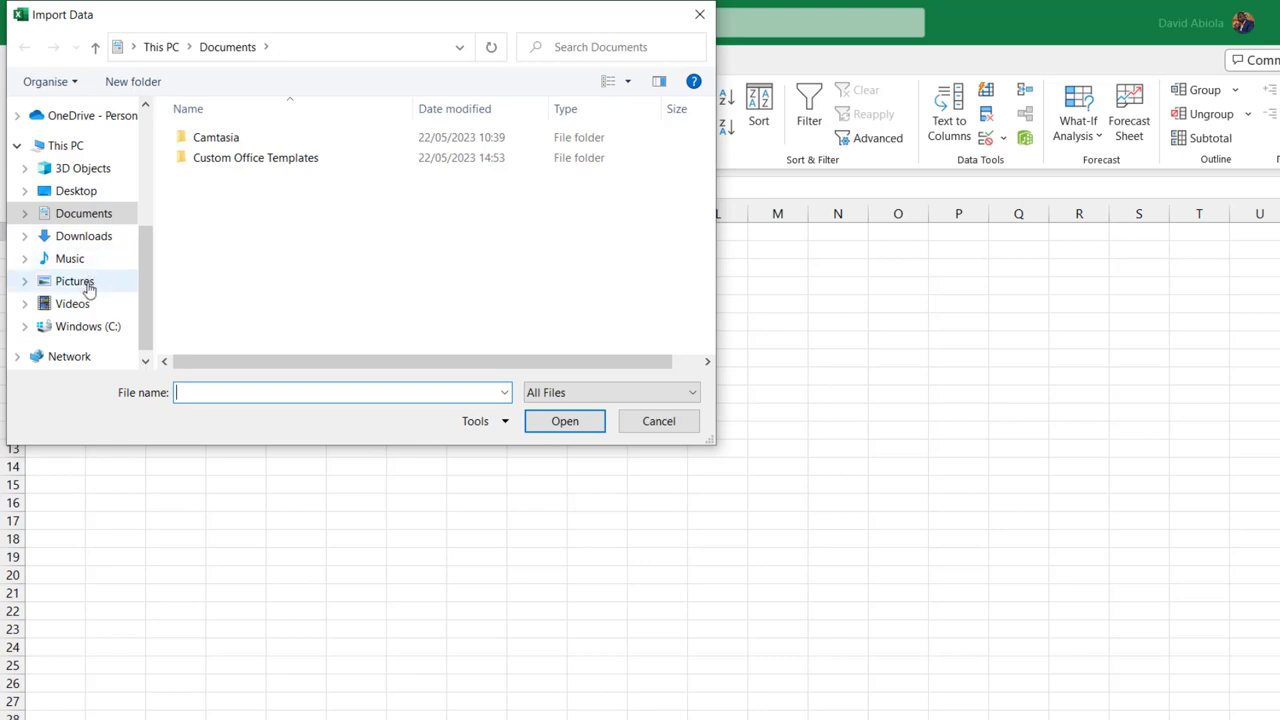
{"action": "left_click", "coordinate": [88, 286]}
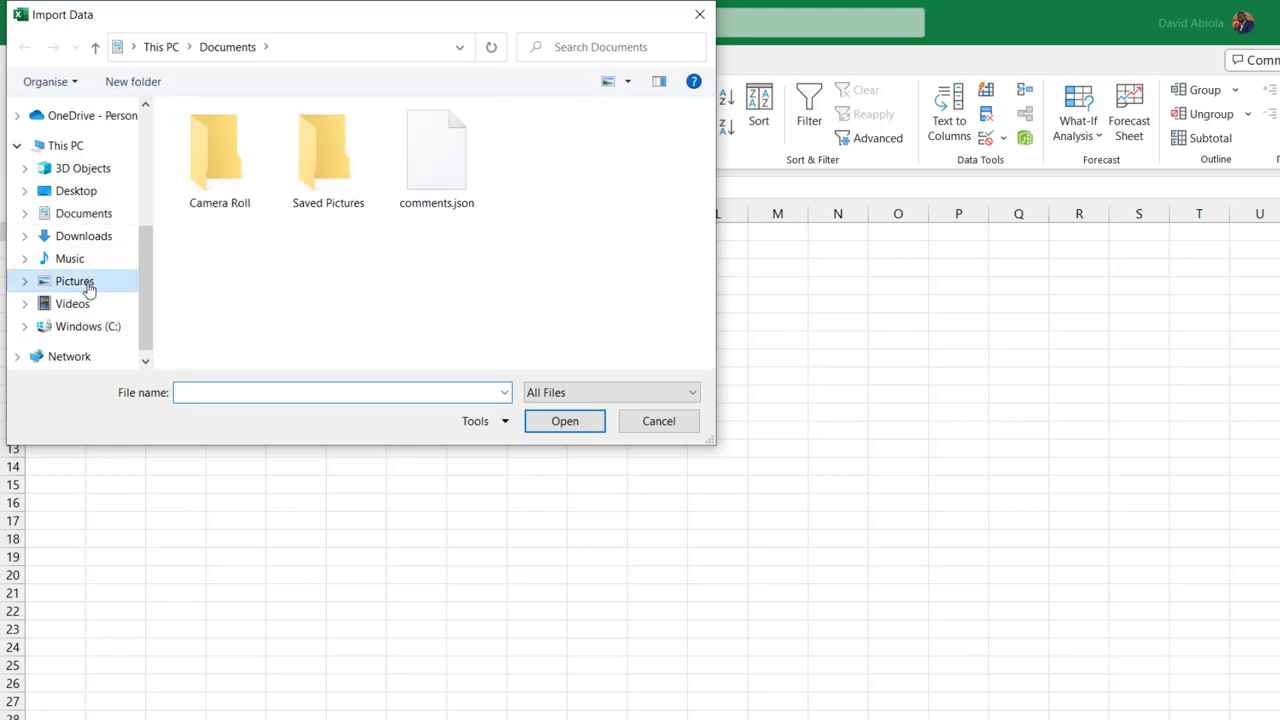
{"action": "double_click", "coordinate": [453, 190]}
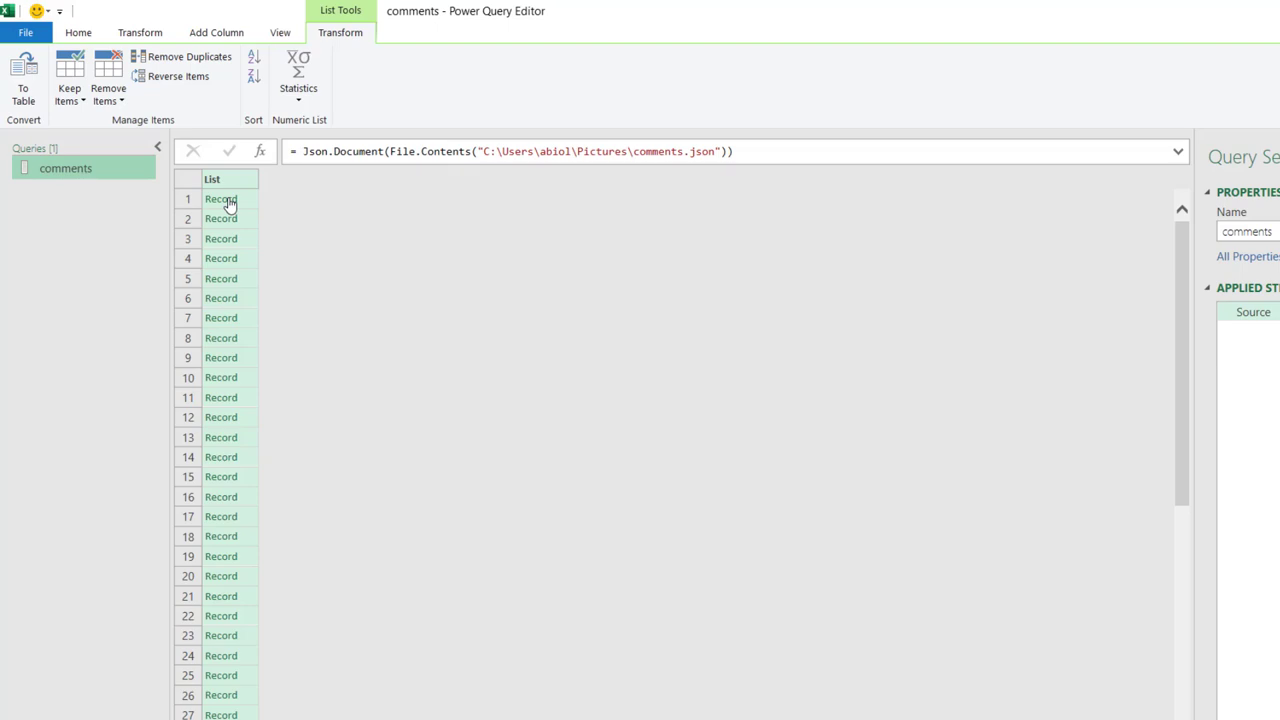
Preview the contents of the first and fifth records, removing the navigation step after each one
{"action": "left_click", "coordinate": [223, 200]}
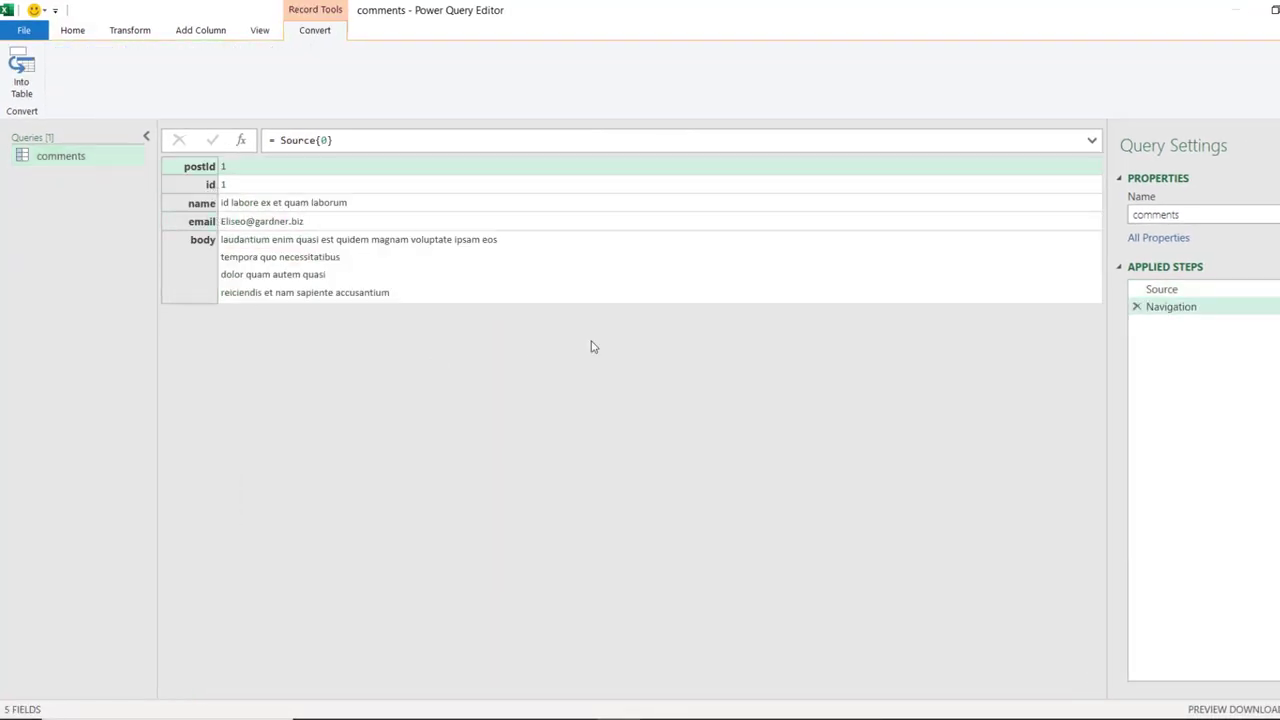
{"action": "left_click", "coordinate": [1137, 309]}
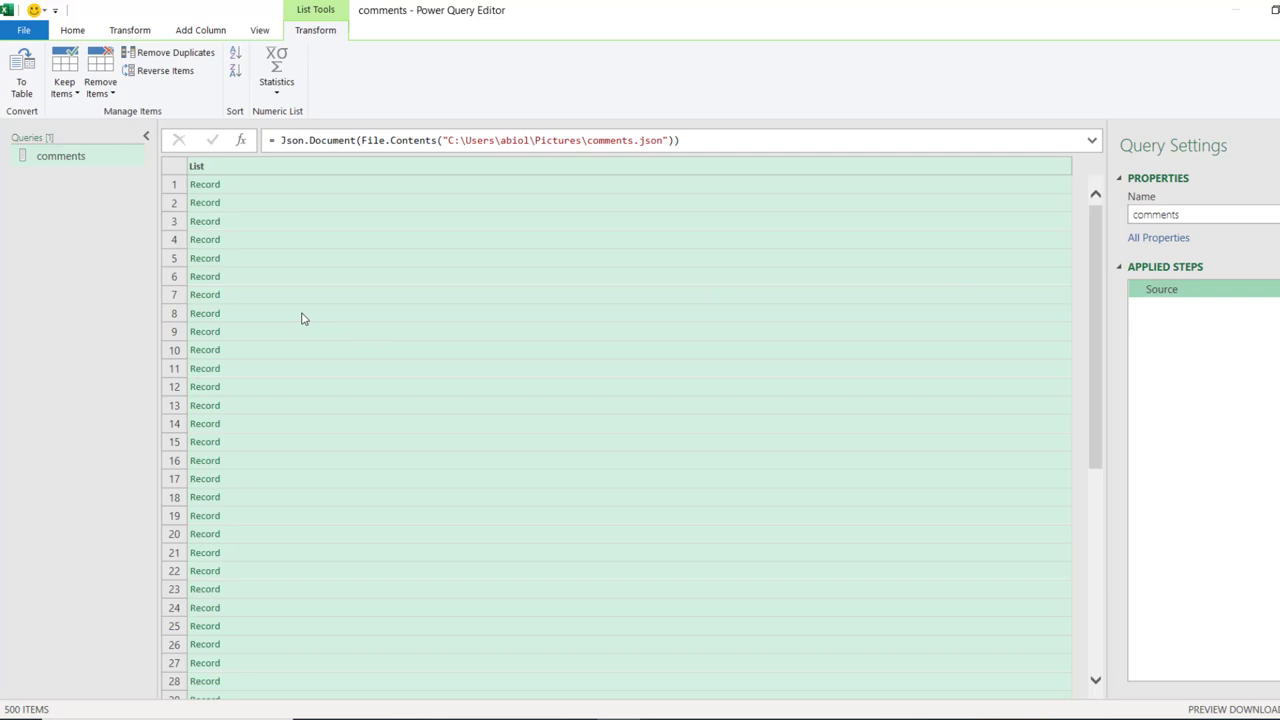
{"action": "left_click", "coordinate": [207, 259]}
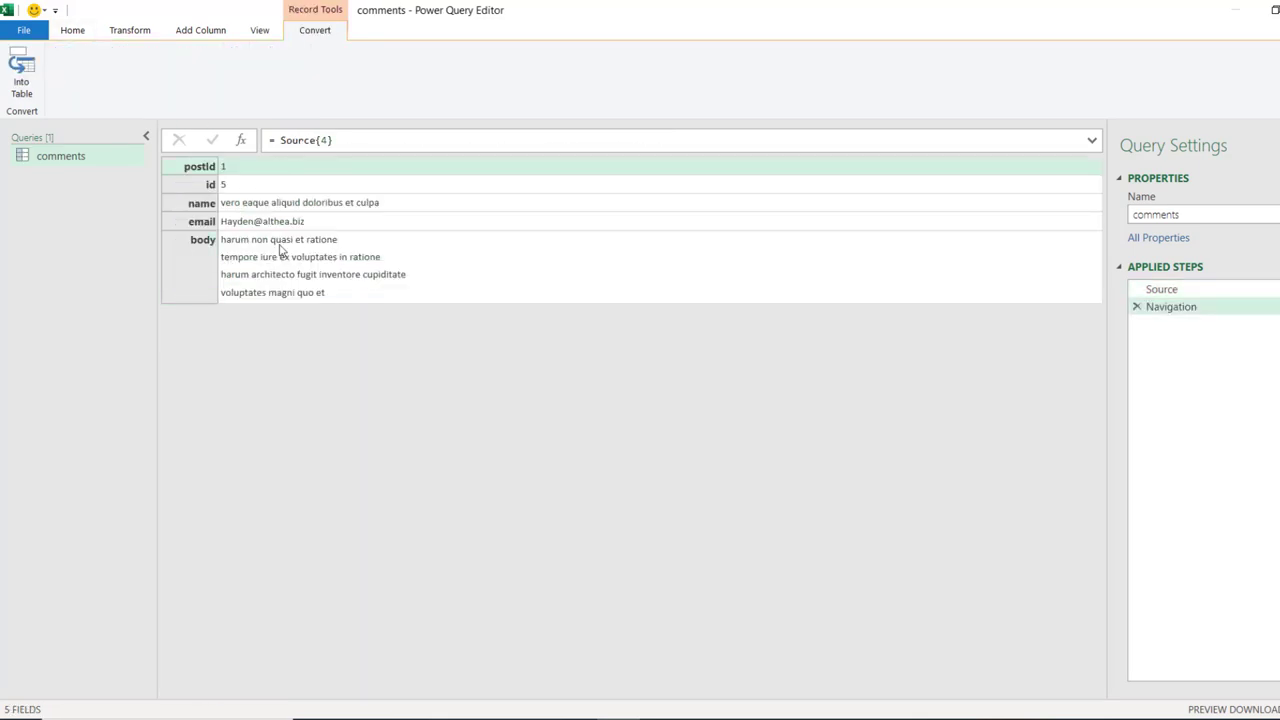
{"action": "left_click", "coordinate": [1137, 308]}
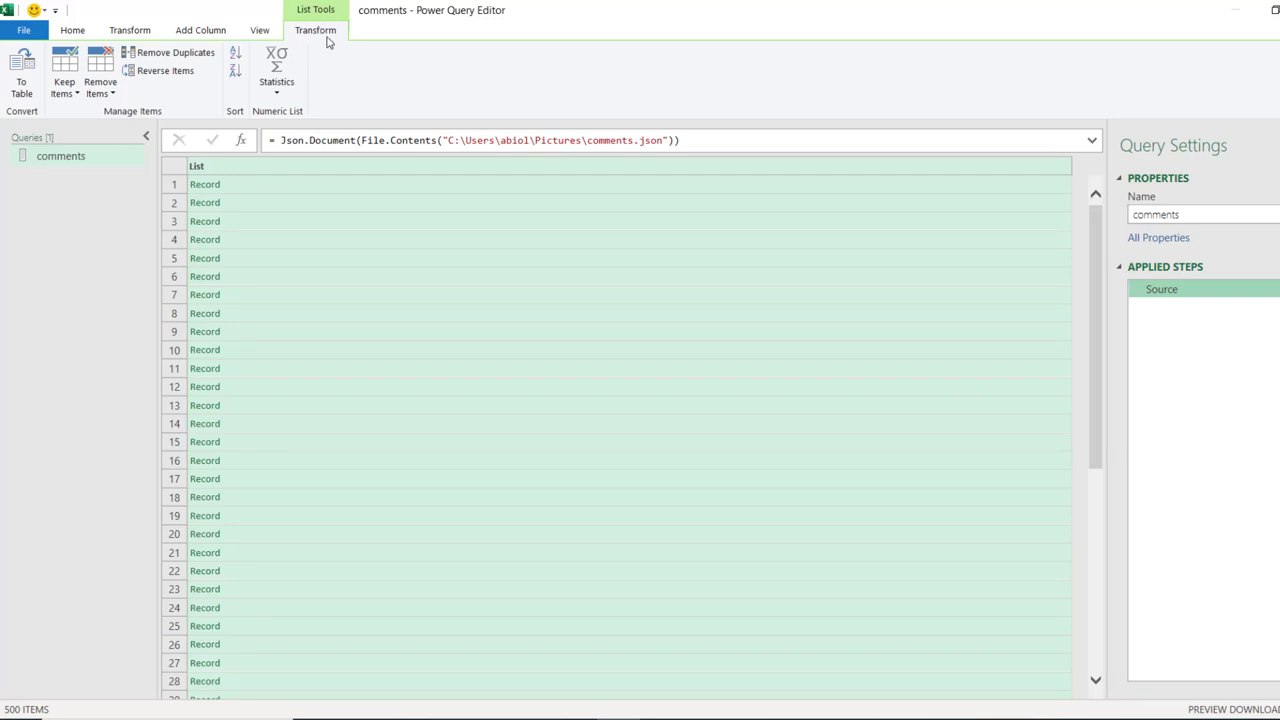
Convert the record list to a table with no delimiter and expand all fields of Column1 without the original column name as prefix
{"action": "left_click", "coordinate": [16, 90]}
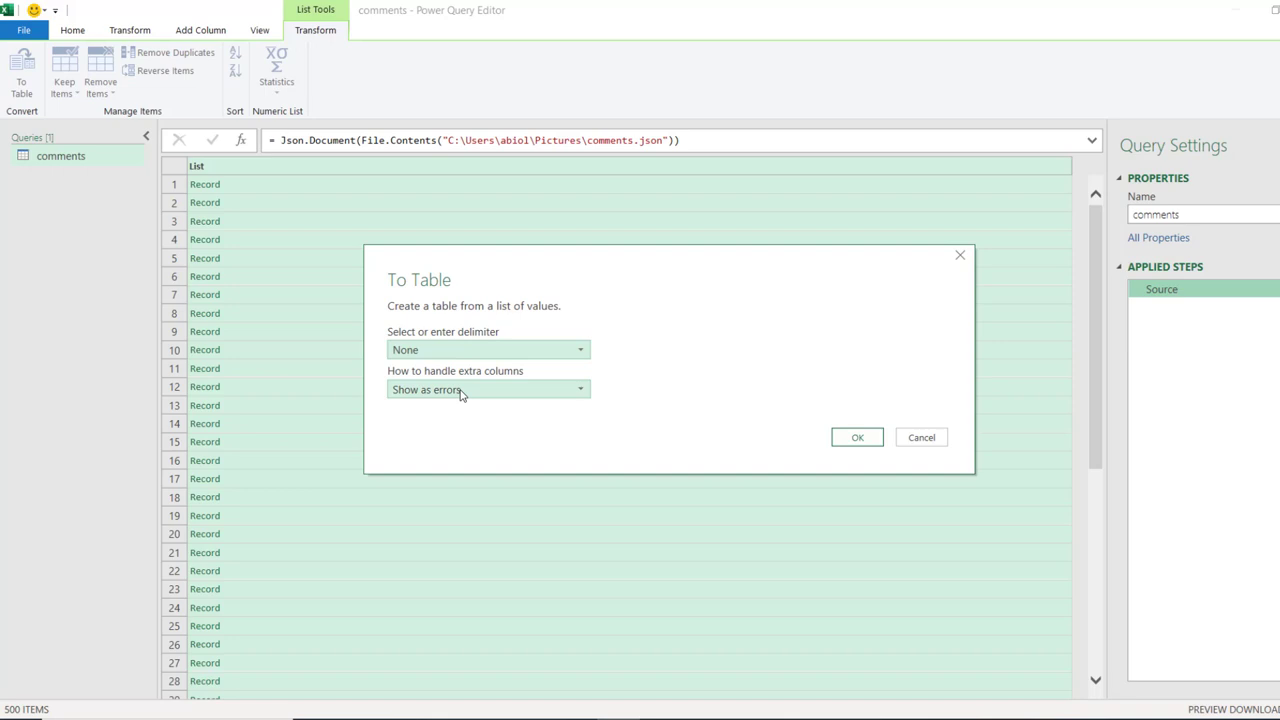
{"action": "left_click", "coordinate": [855, 438]}
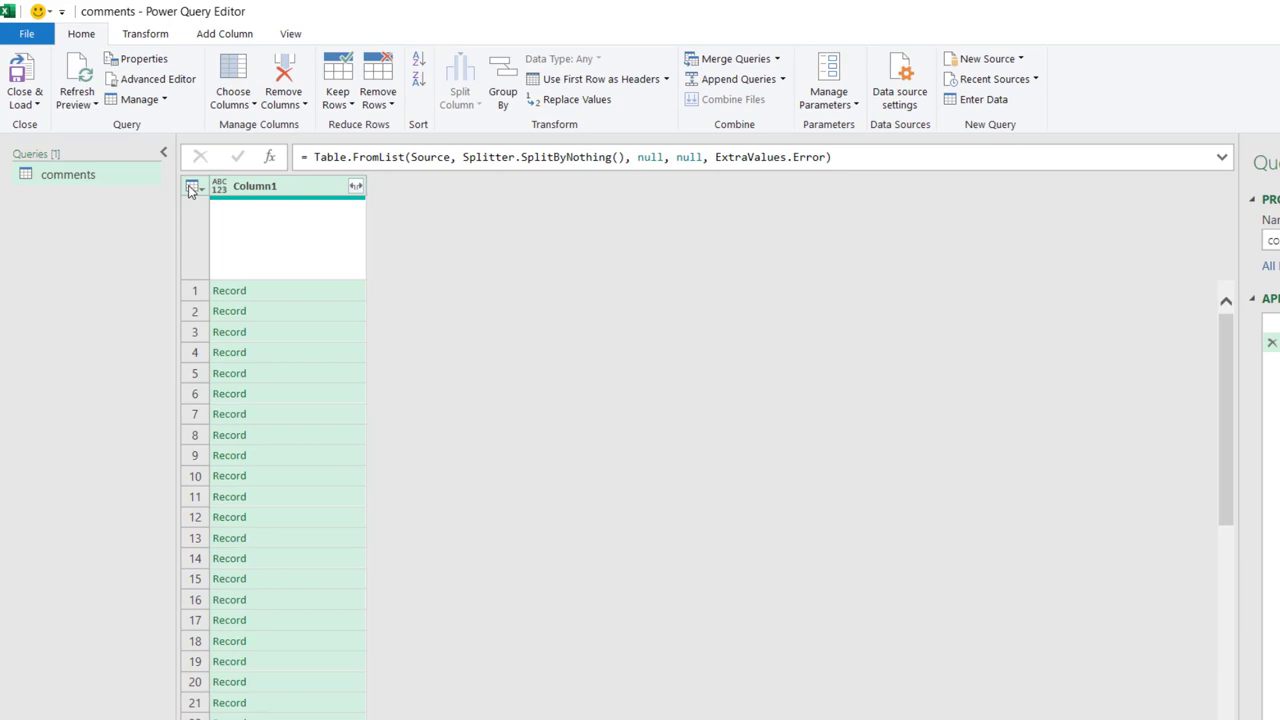
{"action": "left_click", "coordinate": [355, 190]}
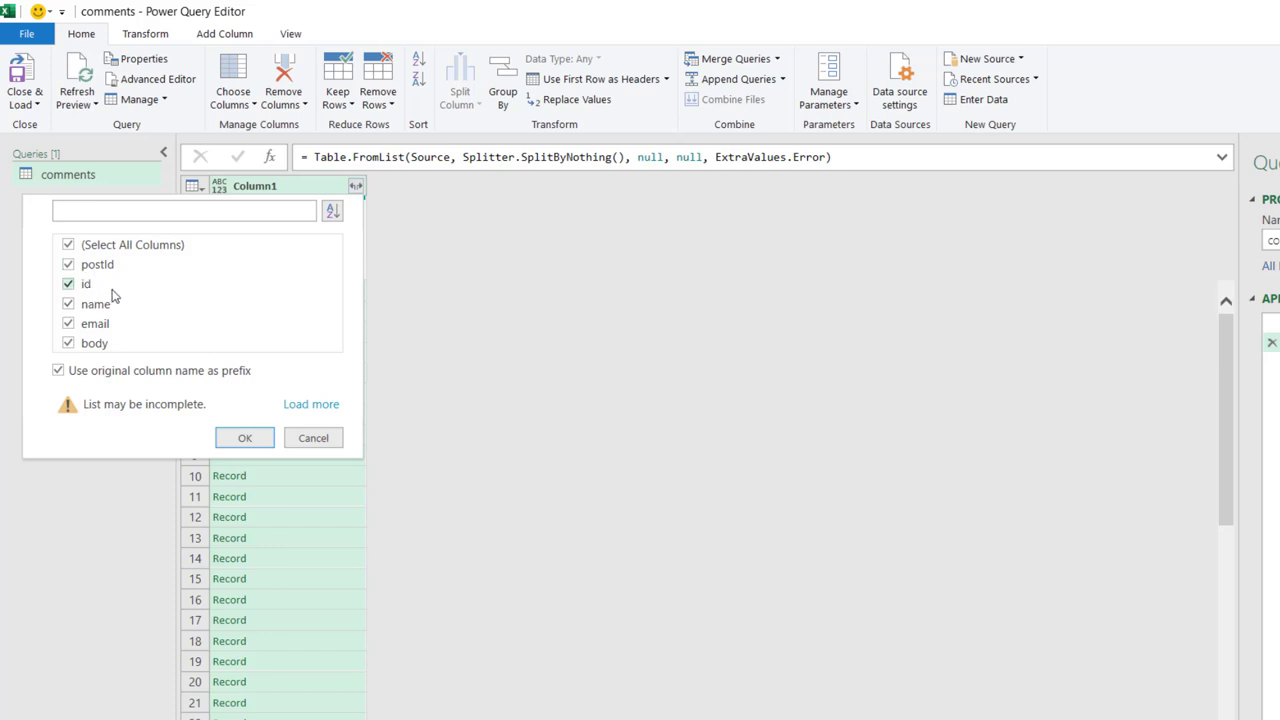
{"action": "left_click", "coordinate": [59, 372]}
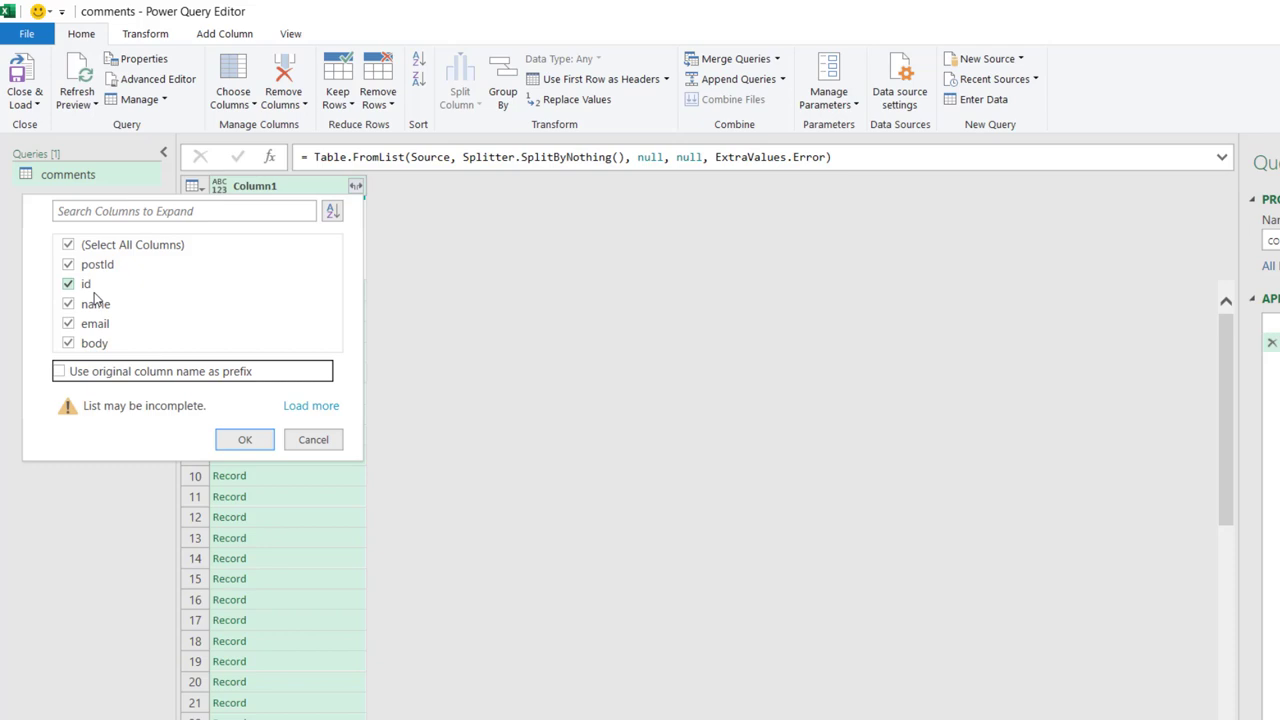
{"action": "left_click", "coordinate": [247, 440]}
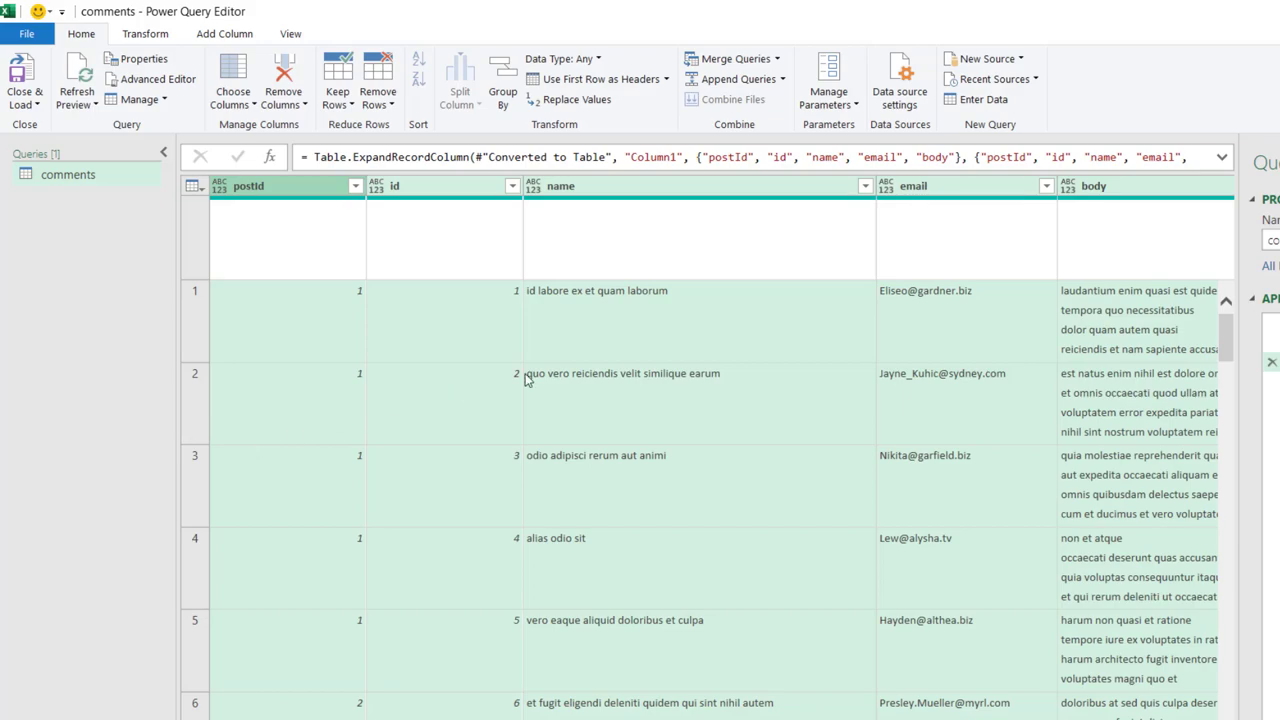
{"action": "key", "text": "alt+Tab"}
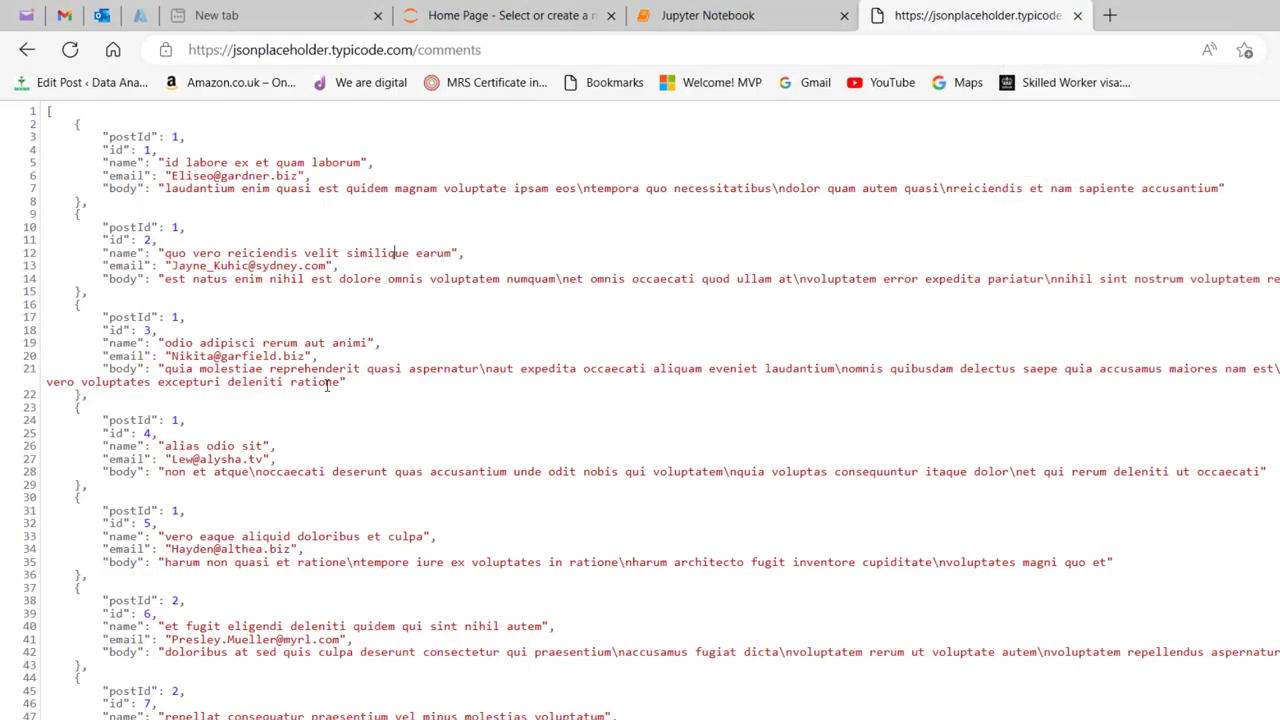
{"action": "key", "text": "alt+Tab"}
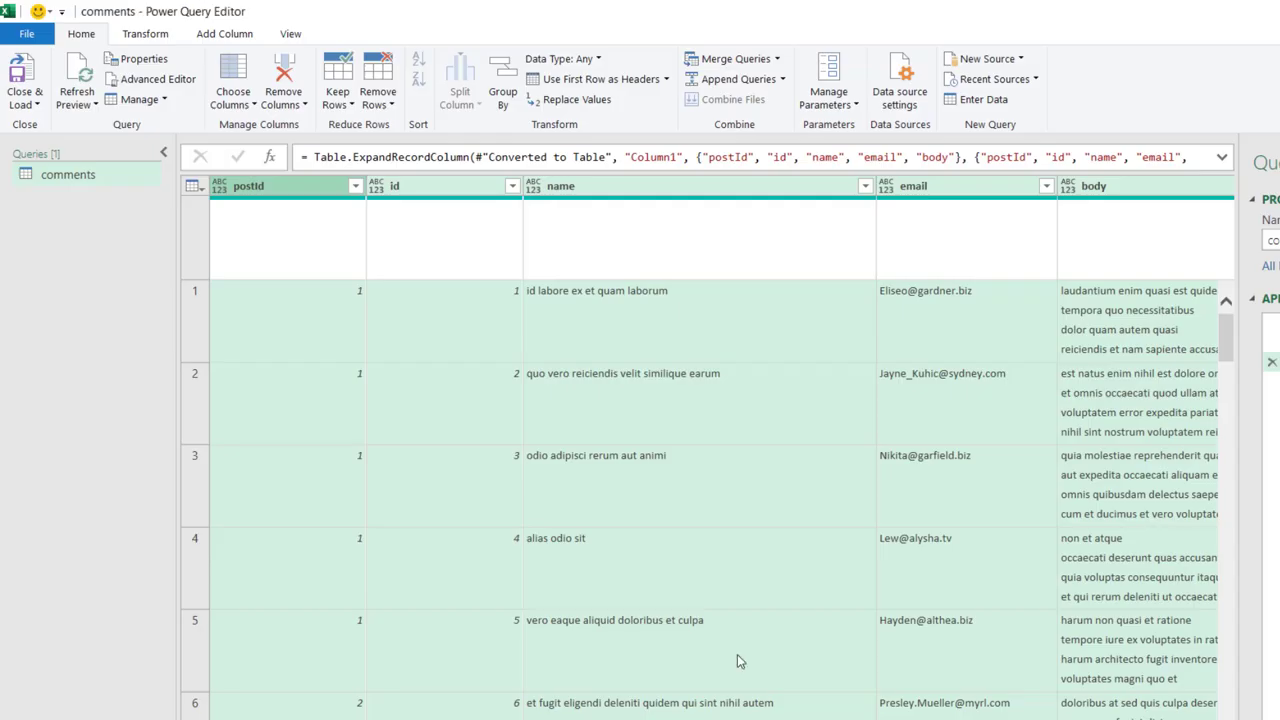
Change the data type of the postId and id columns to whole number
{"action": "left_click", "coordinate": [295, 190]}
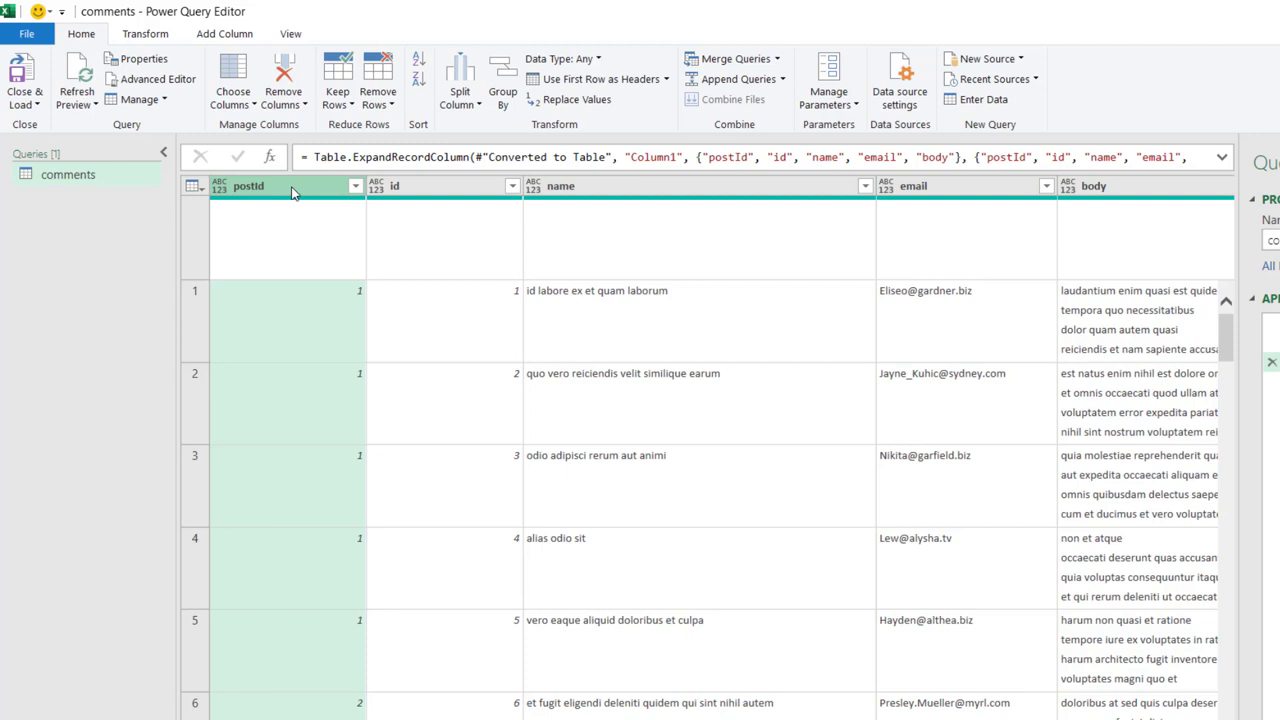
{"action": "left_click", "coordinate": [435, 190], "text": "ctrl"}
{"action": "right_click", "coordinate": [435, 190]}
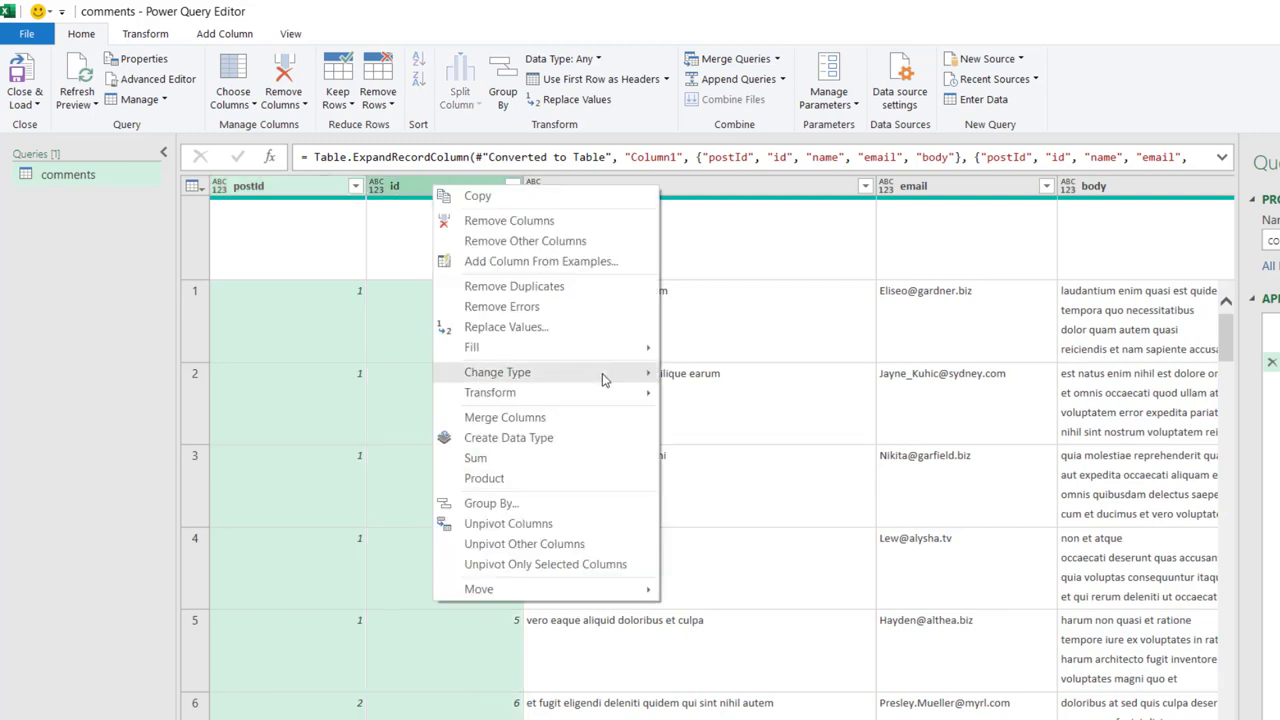
{"action": "mouse_move", "coordinate": [632, 378]}
{"action": "left_click", "coordinate": [734, 412]}
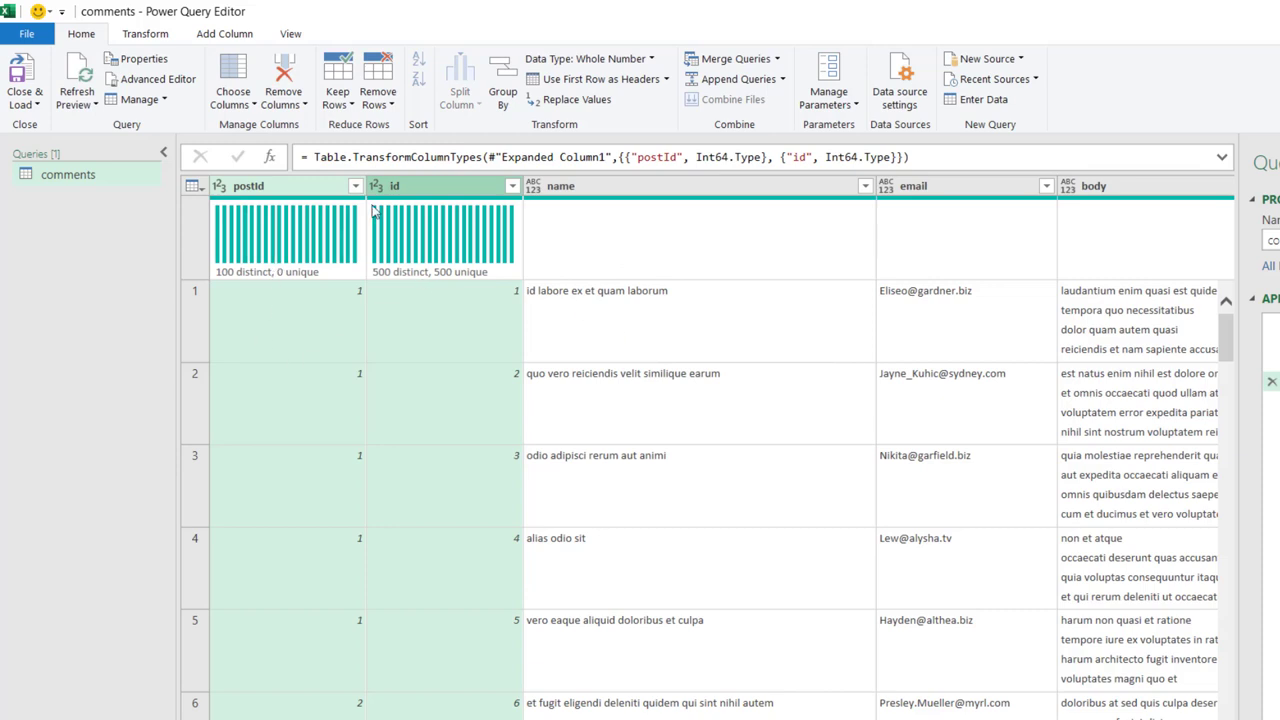
{"action": "mouse_move", "coordinate": [310, 252]}
Change the data type of the name, email and body columns to text
{"action": "left_click", "coordinate": [1134, 190]}
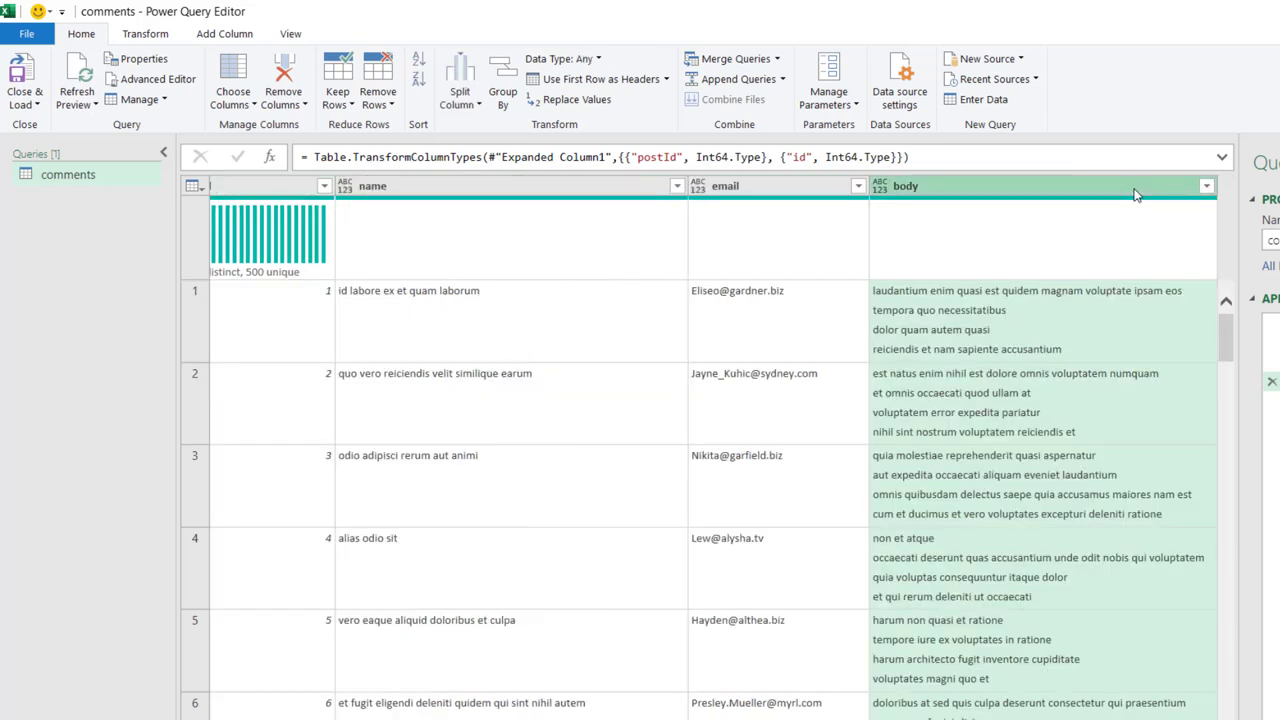
{"action": "left_click", "coordinate": [567, 193], "text": "ctrl"}
{"action": "right_click", "coordinate": [567, 193]}
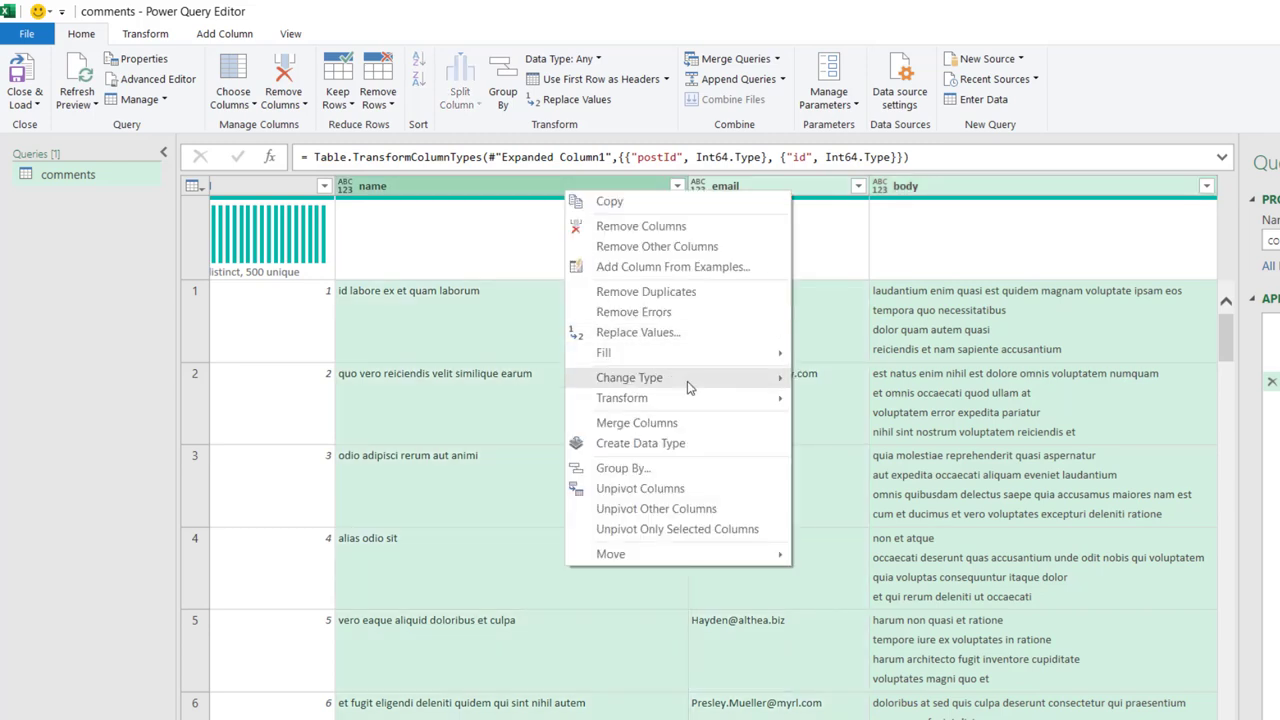
{"action": "mouse_move", "coordinate": [690, 386]}
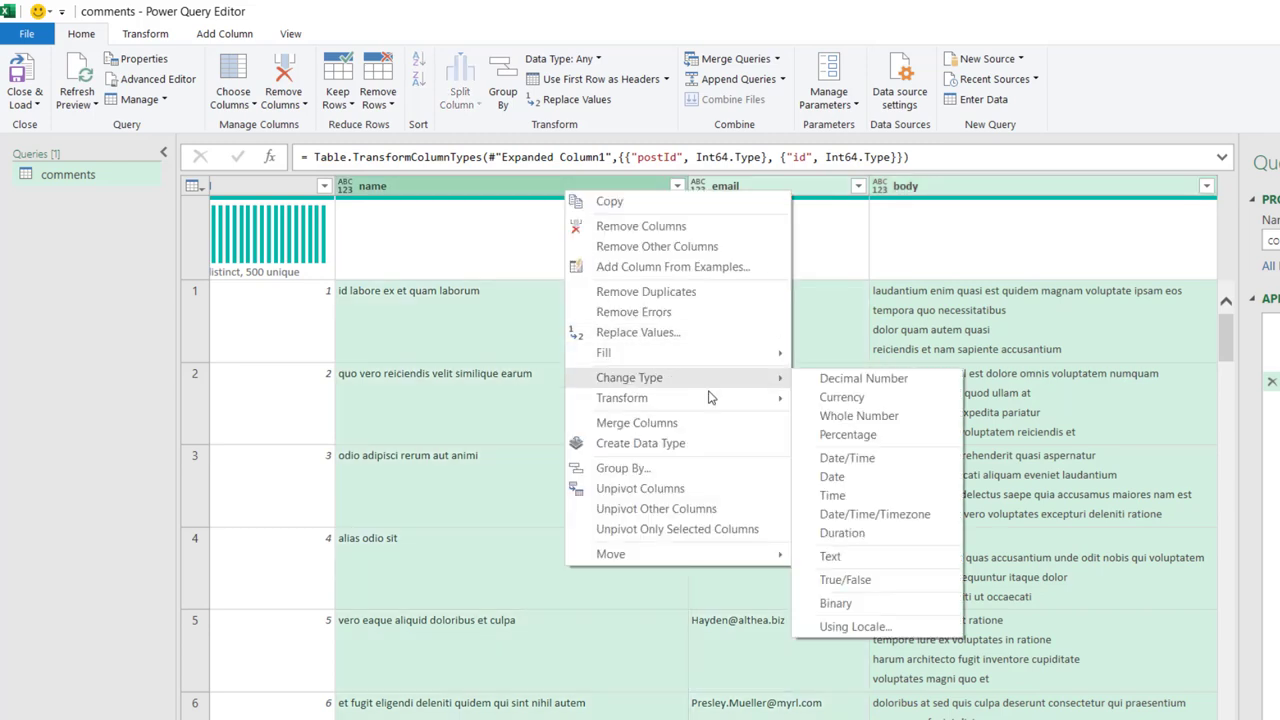
{"action": "left_click", "coordinate": [857, 560]}
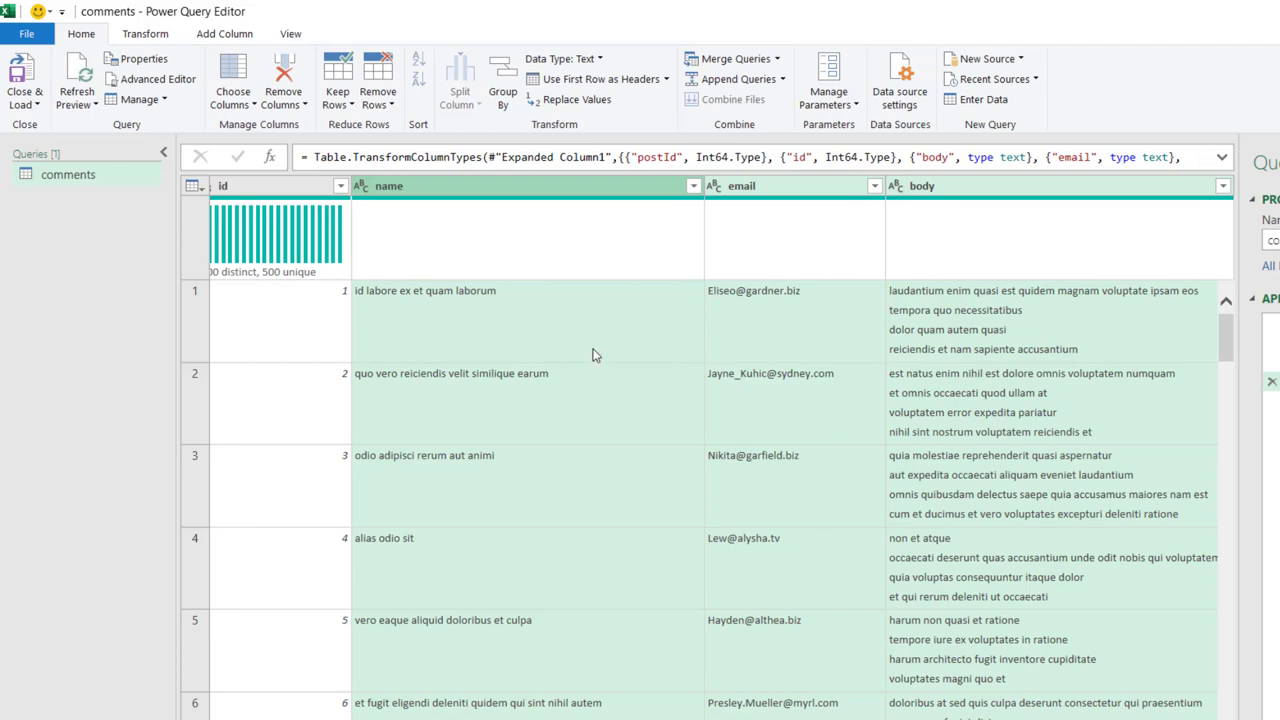
Close the query editor and load the comments query as a table in a new worksheet
{"action": "left_click", "coordinate": [25, 98]}
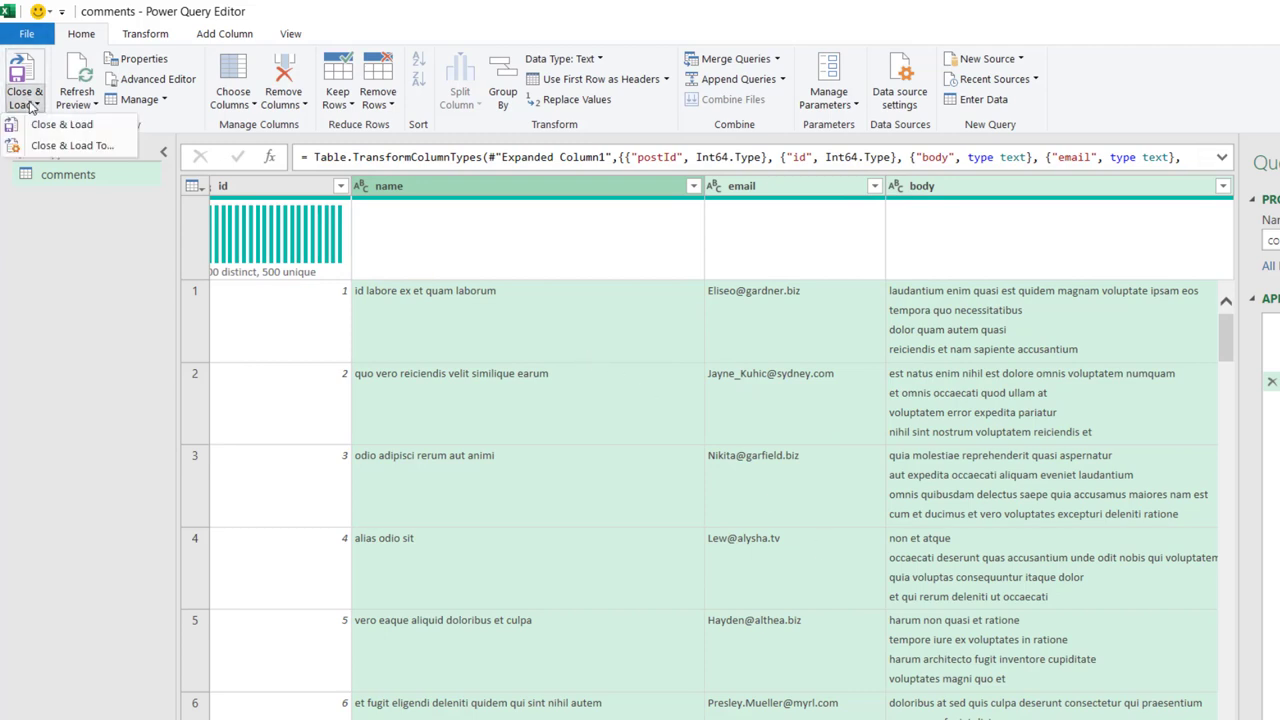
{"action": "left_click", "coordinate": [82, 165]}
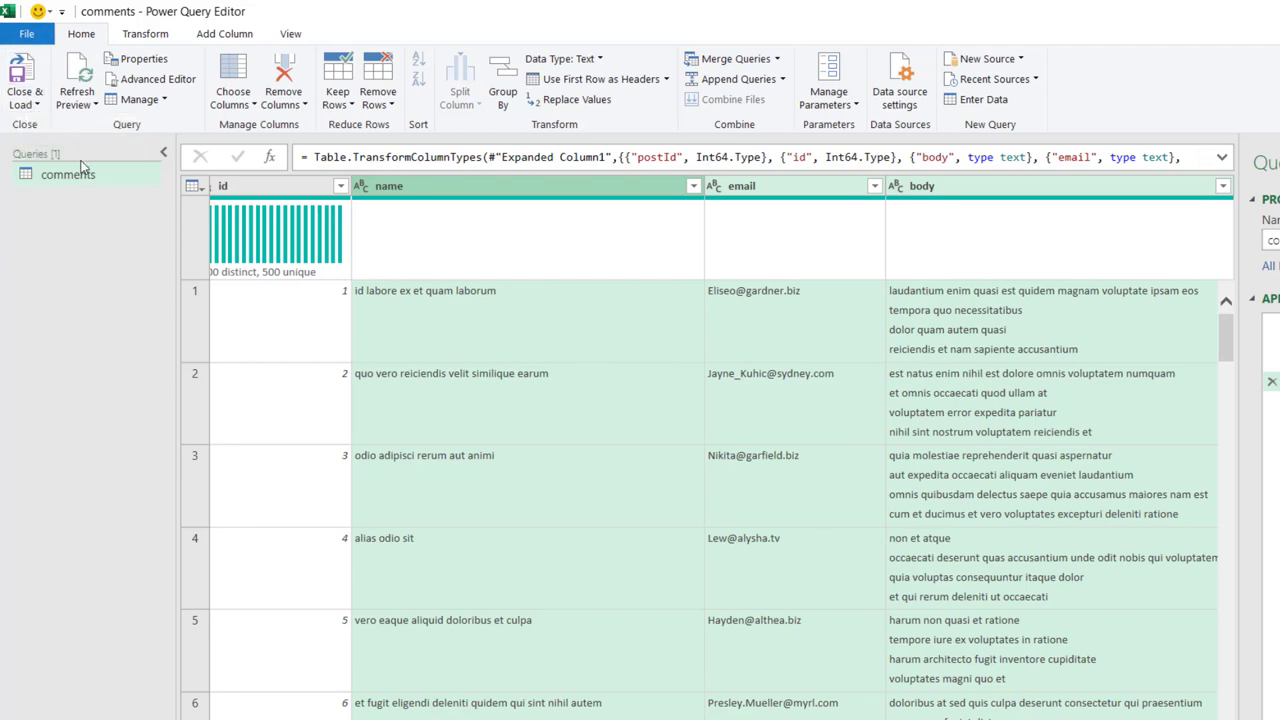
{"action": "left_click", "coordinate": [25, 98]}
{"action": "left_click", "coordinate": [88, 150]}
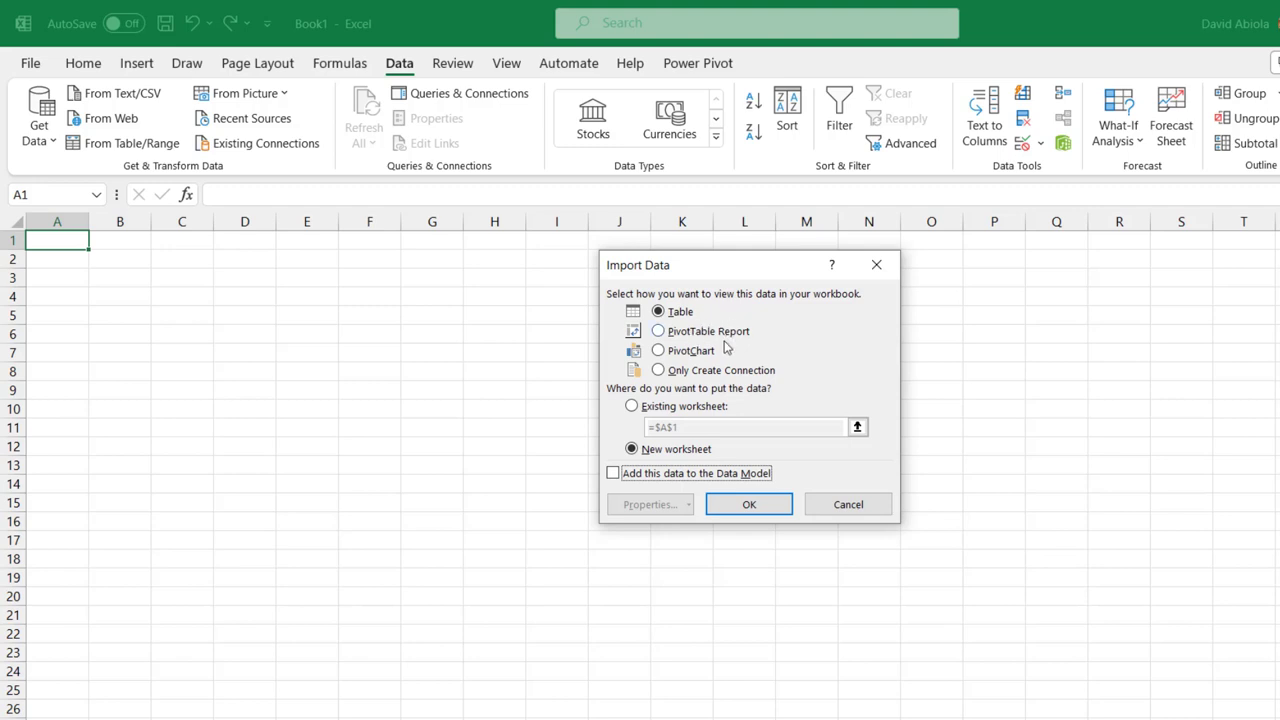
{"action": "left_click", "coordinate": [746, 505]}
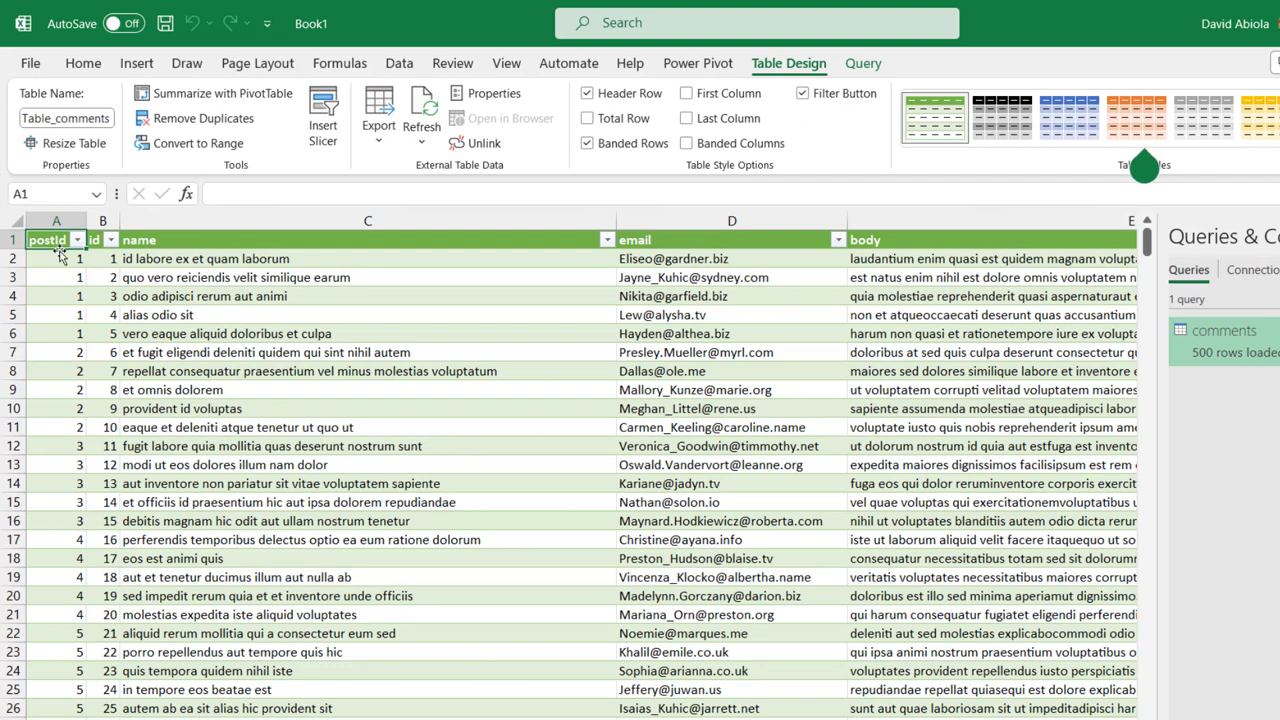
Examine the first entries of the name, email and body columns in the loaded table
{"action": "left_click", "coordinate": [189, 252]}
{"action": "left_click", "coordinate": [681, 265]}
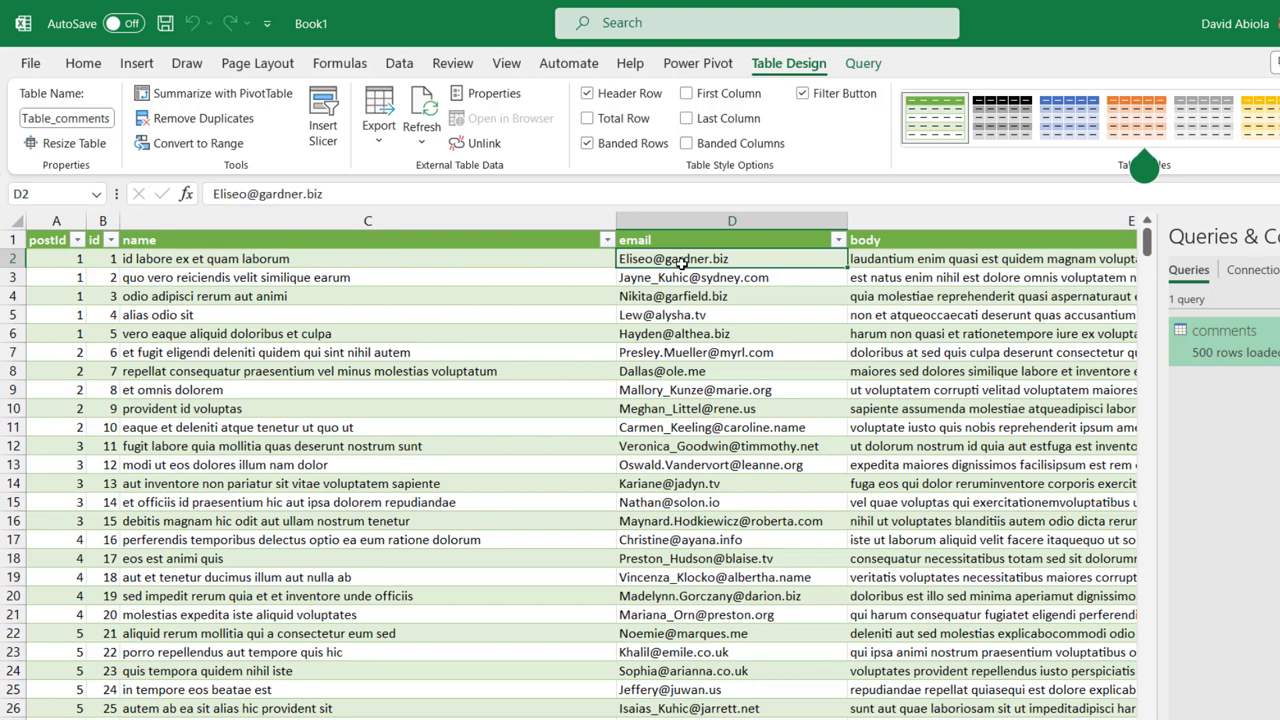
{"action": "left_click", "coordinate": [932, 270]}
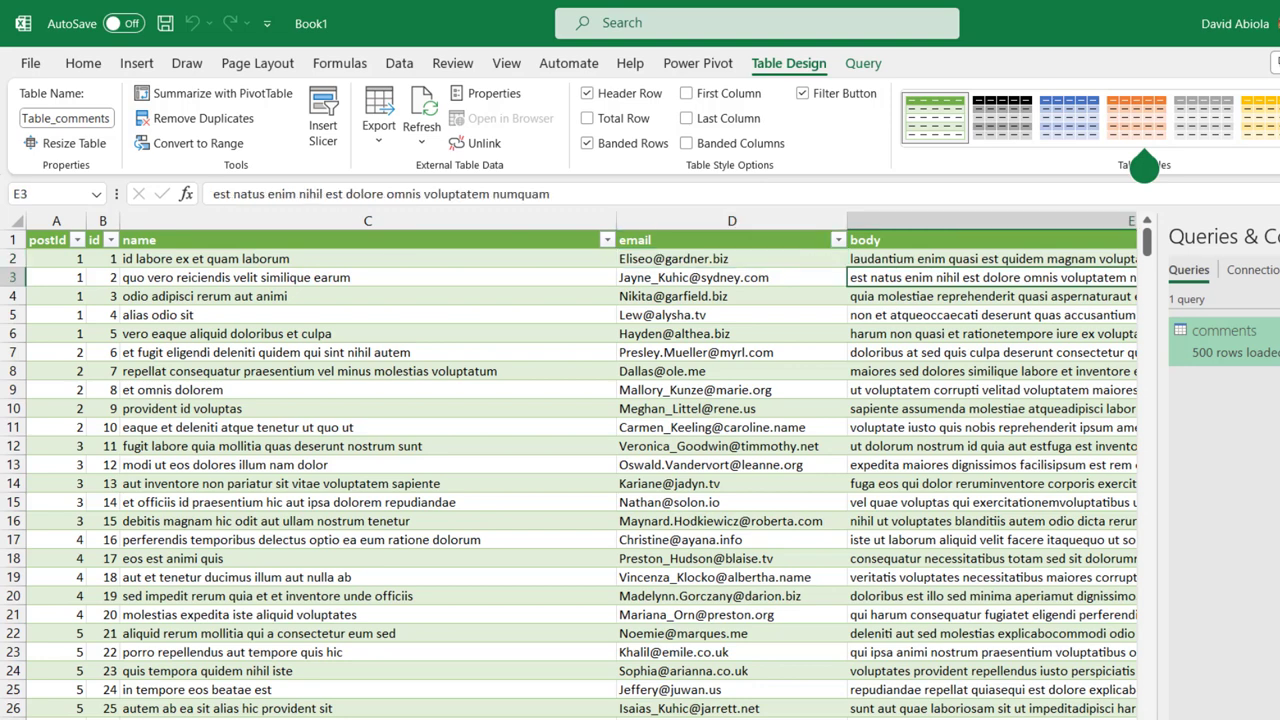